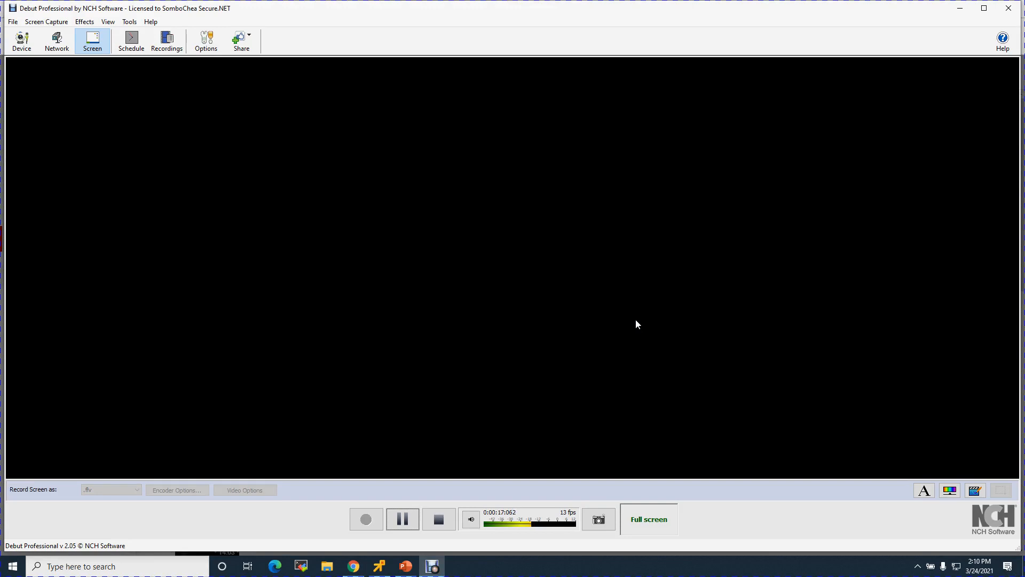
# Bring the Chrome browser with vSphere Client to the front while Debut keeps recording.
pyautogui.click(351, 570)
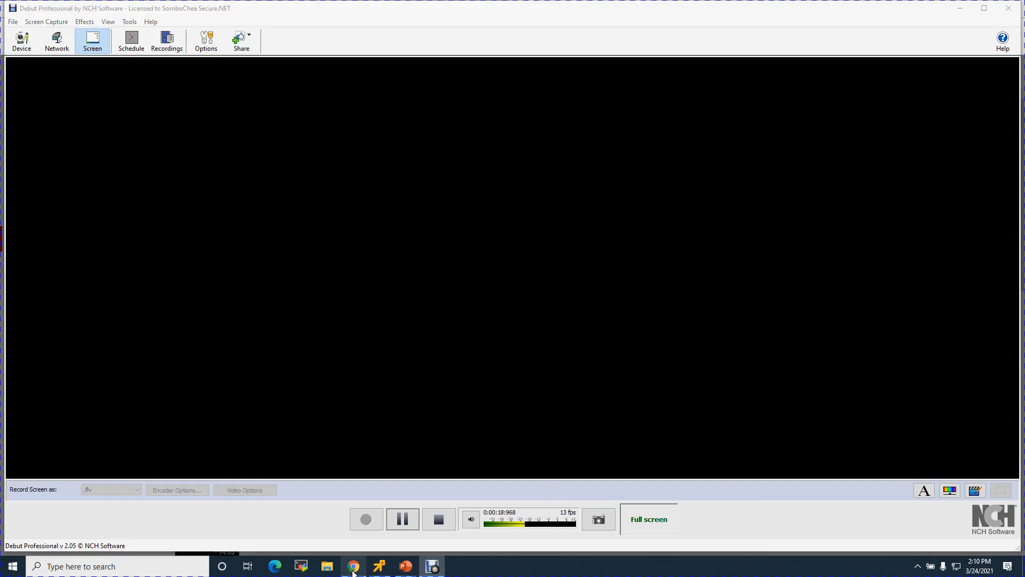
# Dismiss the file picker and close the Learn with me and YouTube Studio tabs.
pyautogui.click(473, 270)
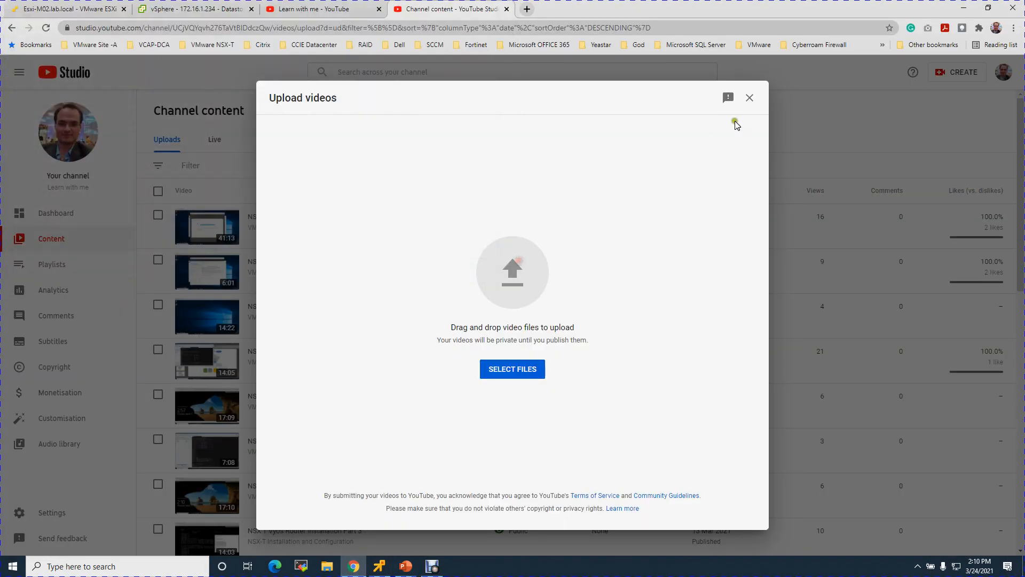
pyautogui.click(346, 8)
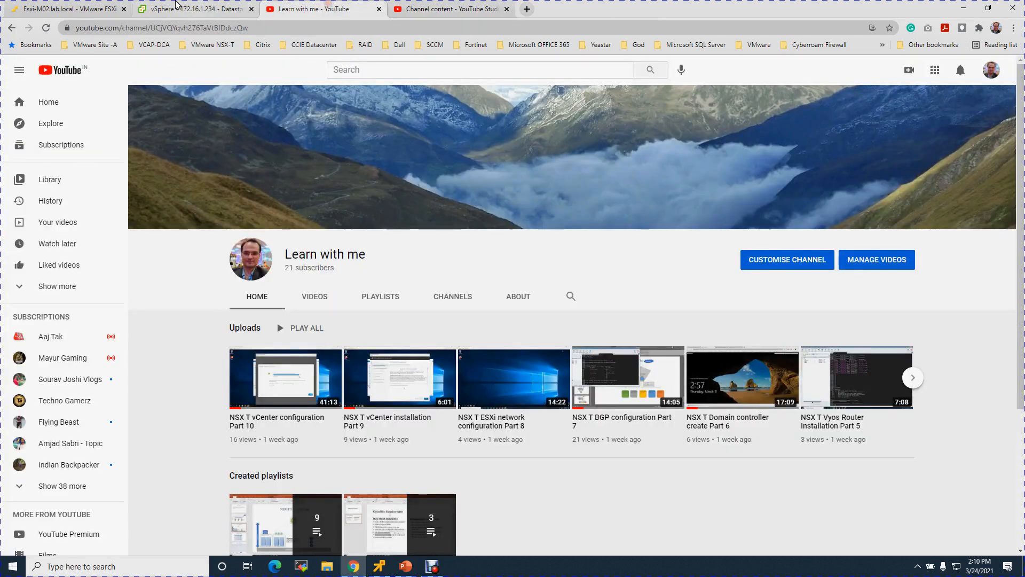
pyautogui.click(181, 8)
pyautogui.click(379, 8)
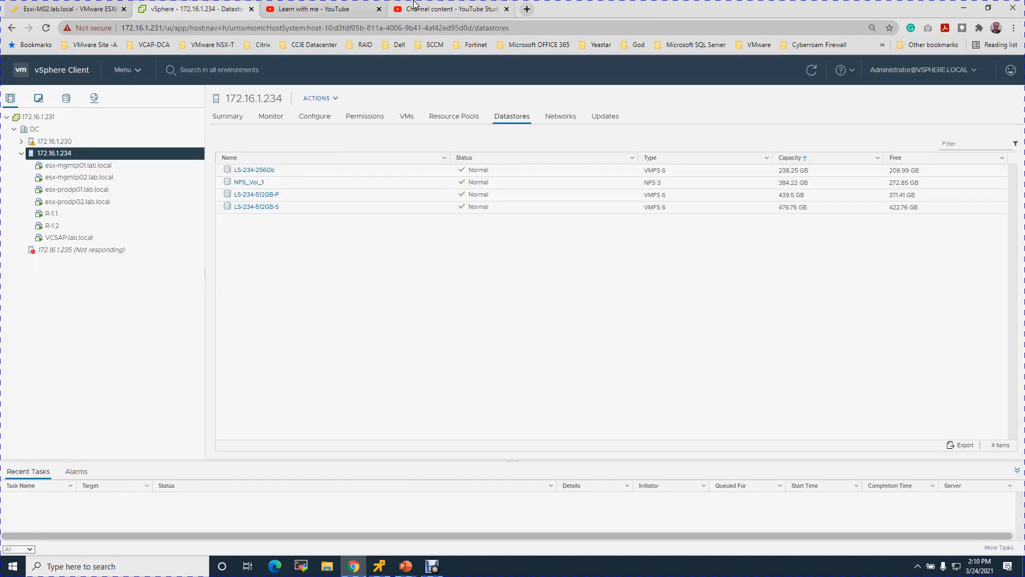
pyautogui.click(379, 8)
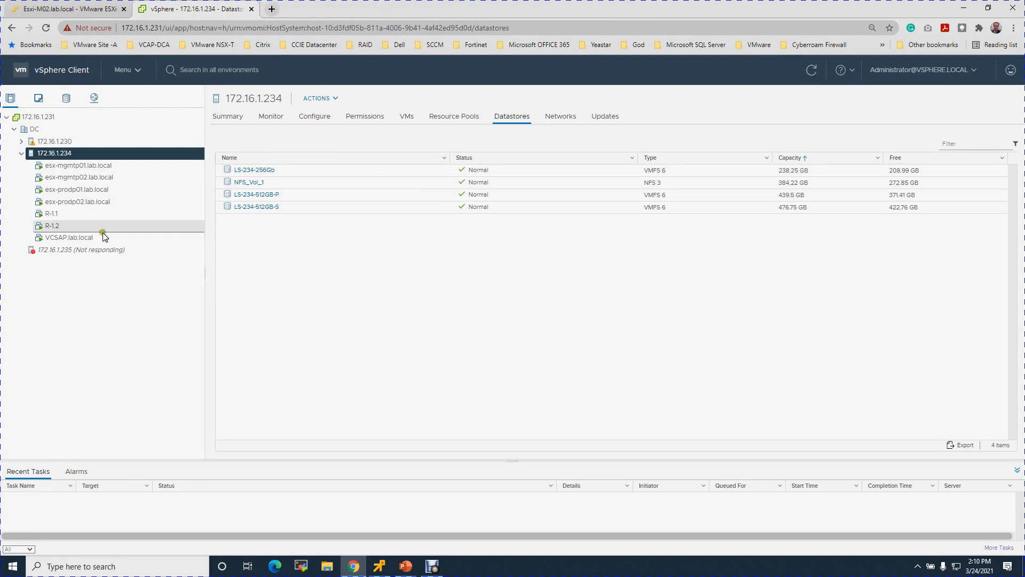
# Expand host 172.16.1.230 to list its VMs, then show host 172.16.1.234's datastores.
pyautogui.click(21, 141)
pyautogui.click(51, 141)
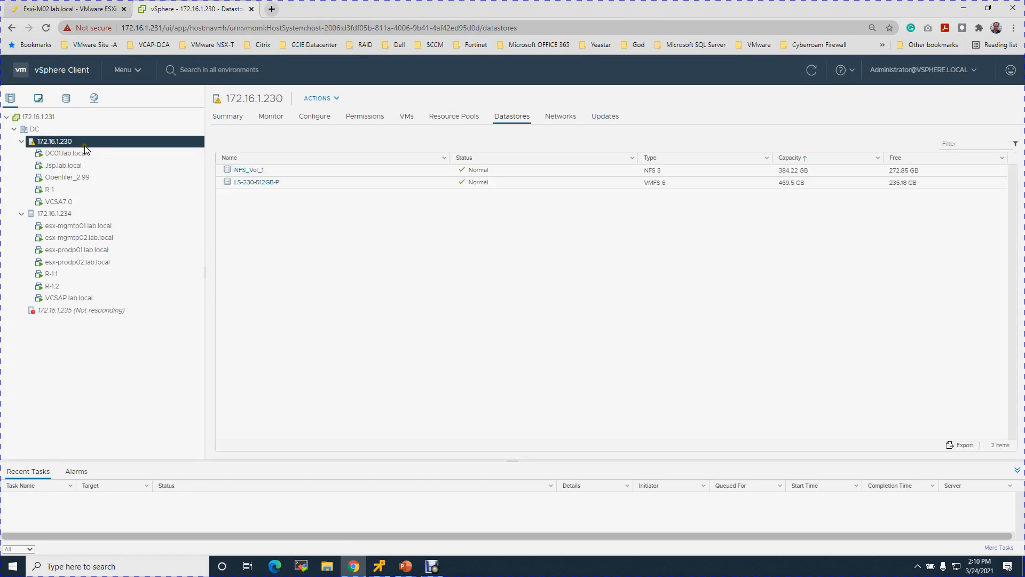
pyautogui.click(70, 215)
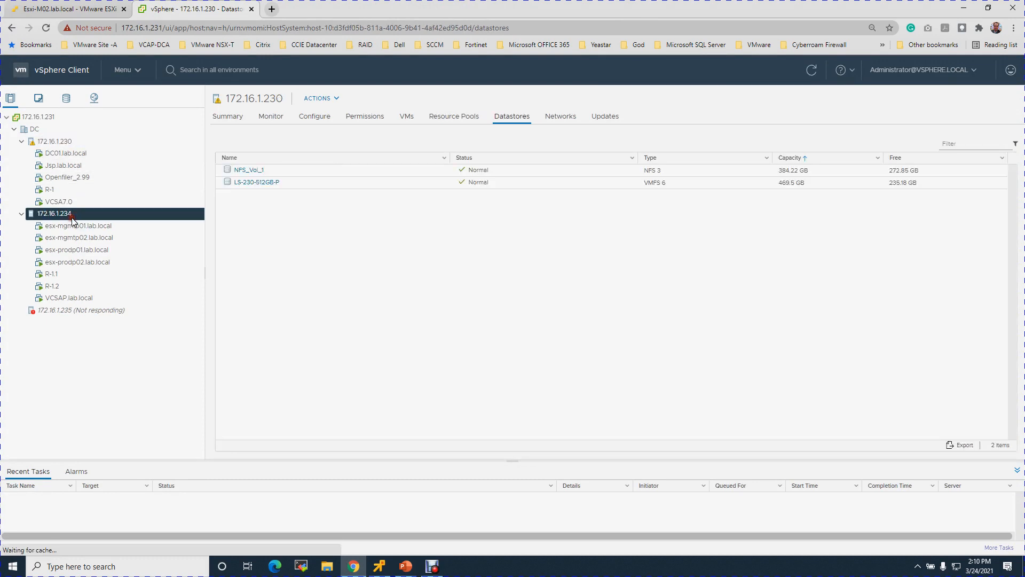
pyautogui.click(71, 141)
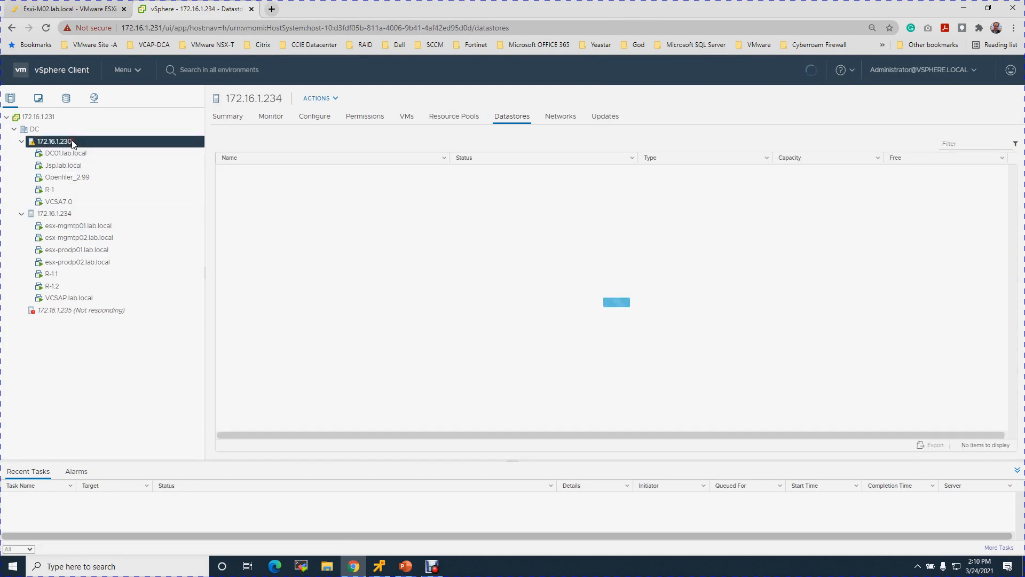
pyautogui.click(64, 214)
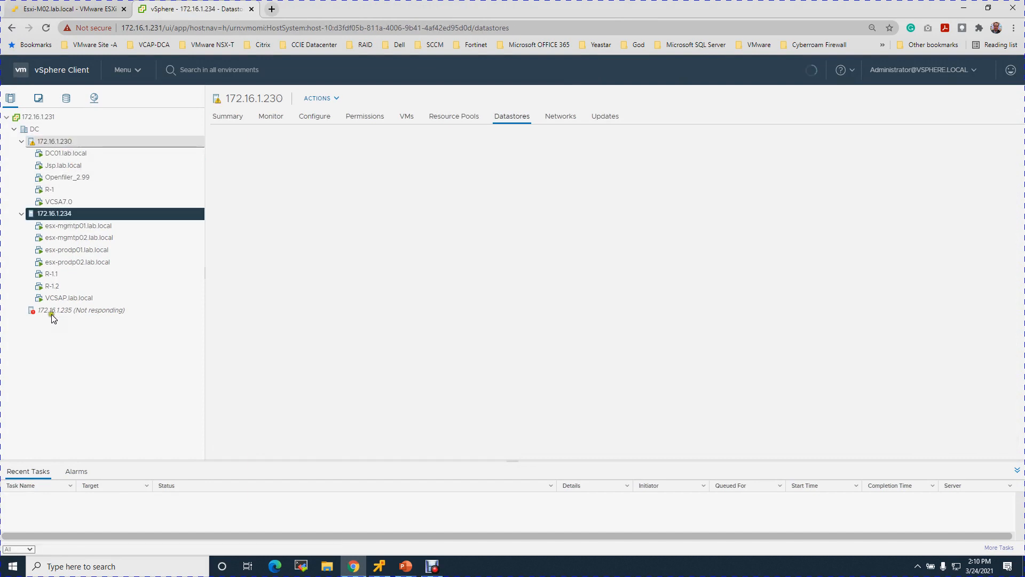
pyautogui.click(402, 567)
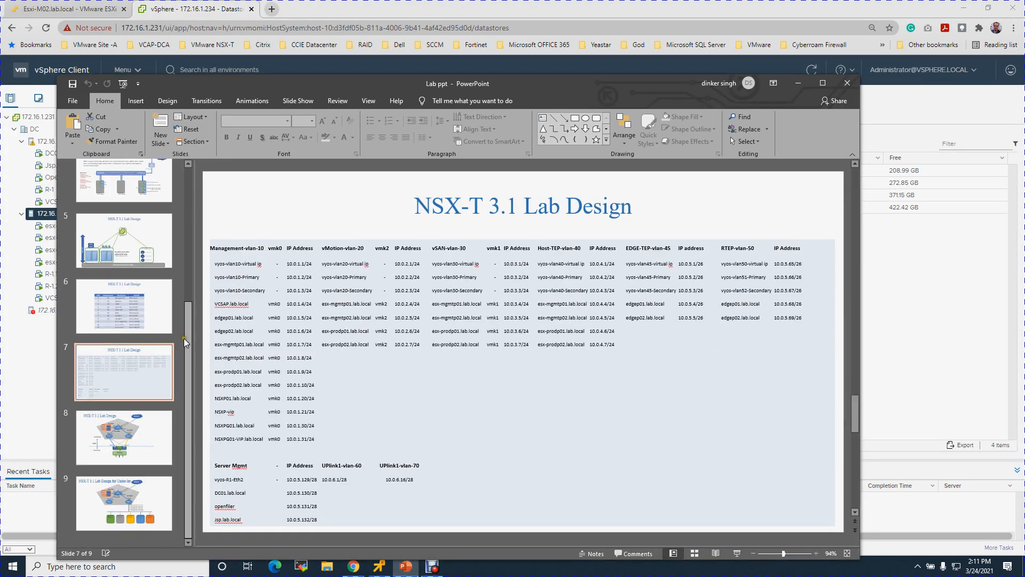
pyautogui.click(128, 247)
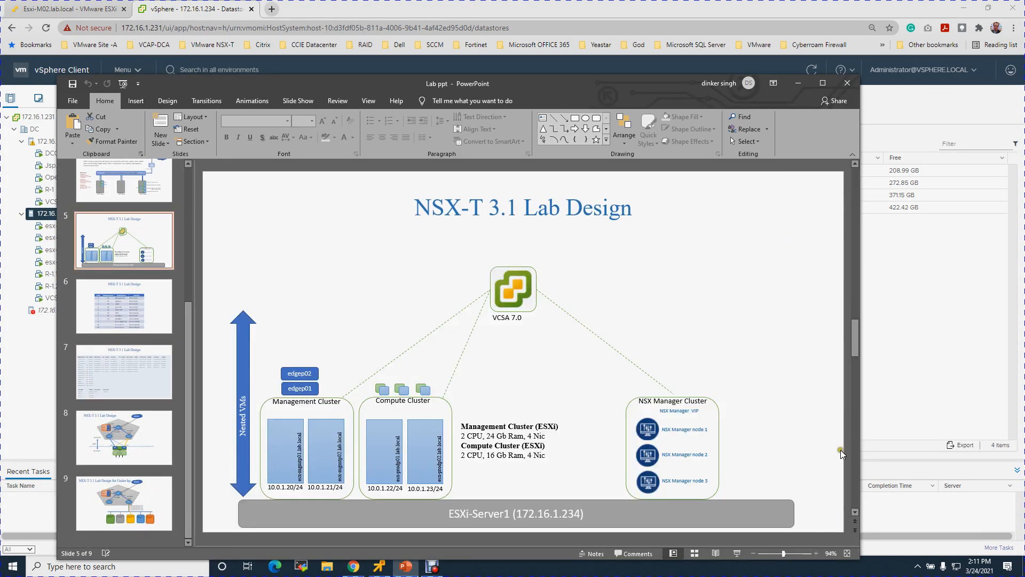
pyautogui.click(857, 344)
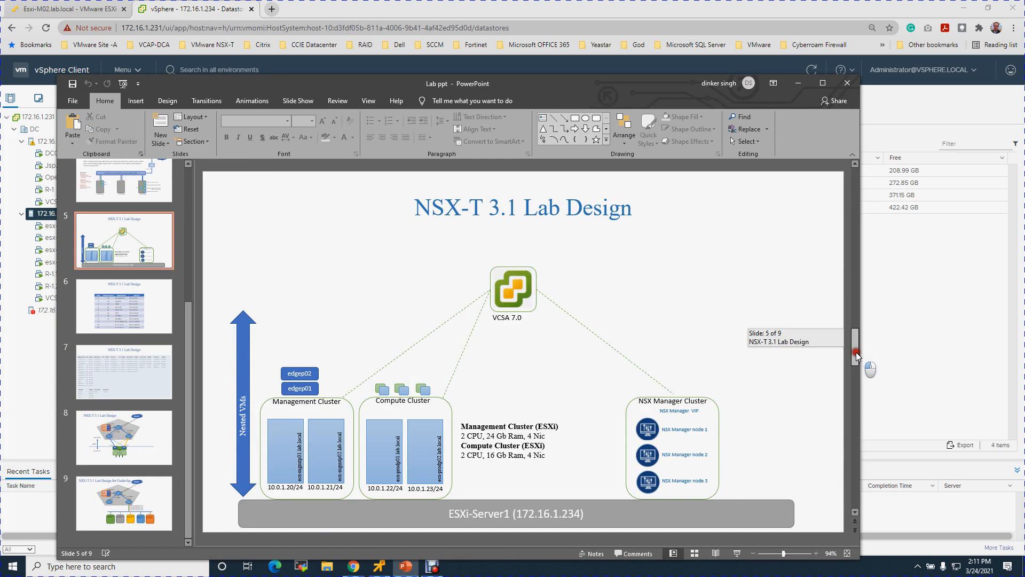
pyautogui.click(553, 517)
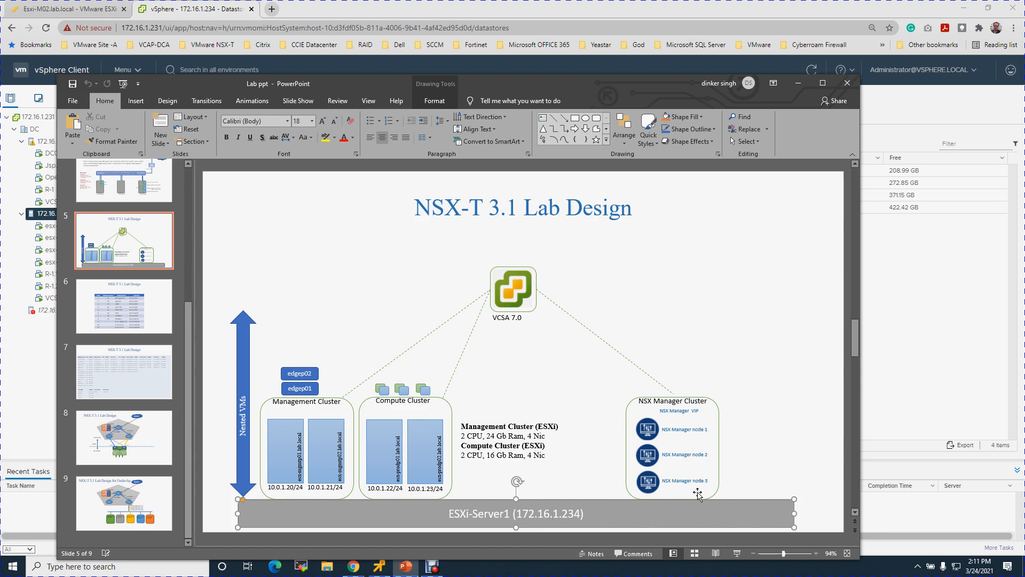
pyautogui.click(692, 430)
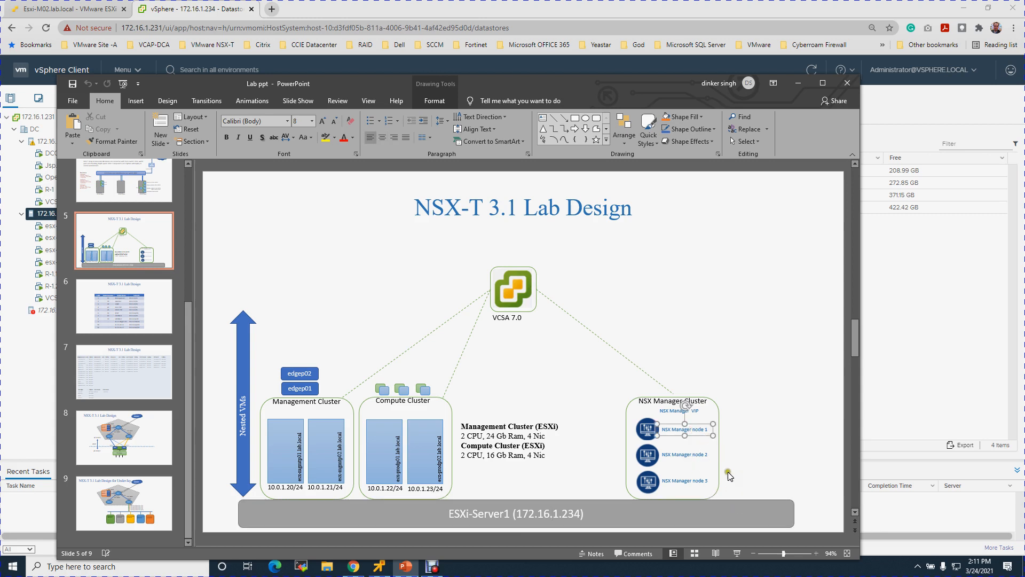
pyautogui.click(704, 444)
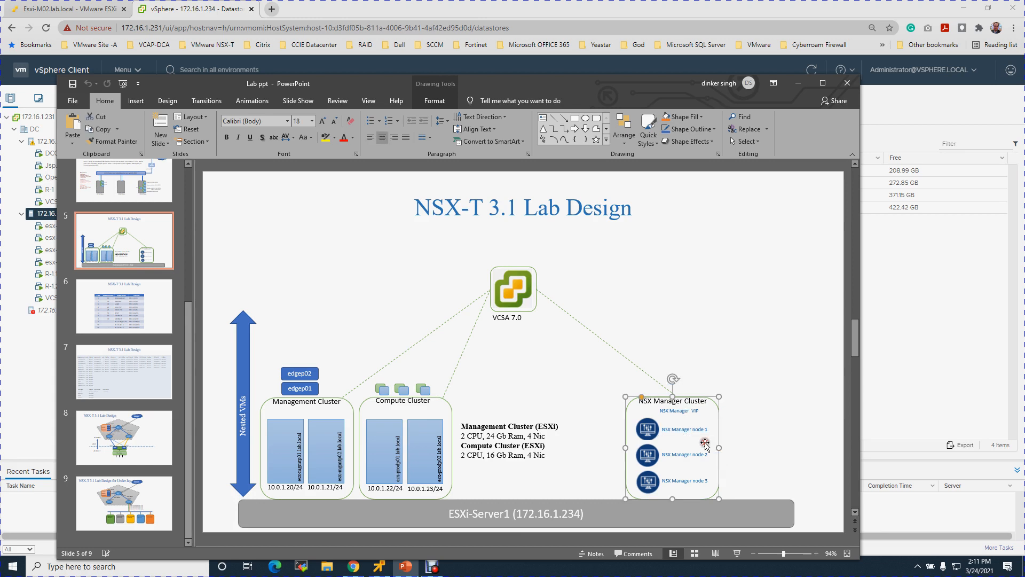
pyautogui.click(693, 412)
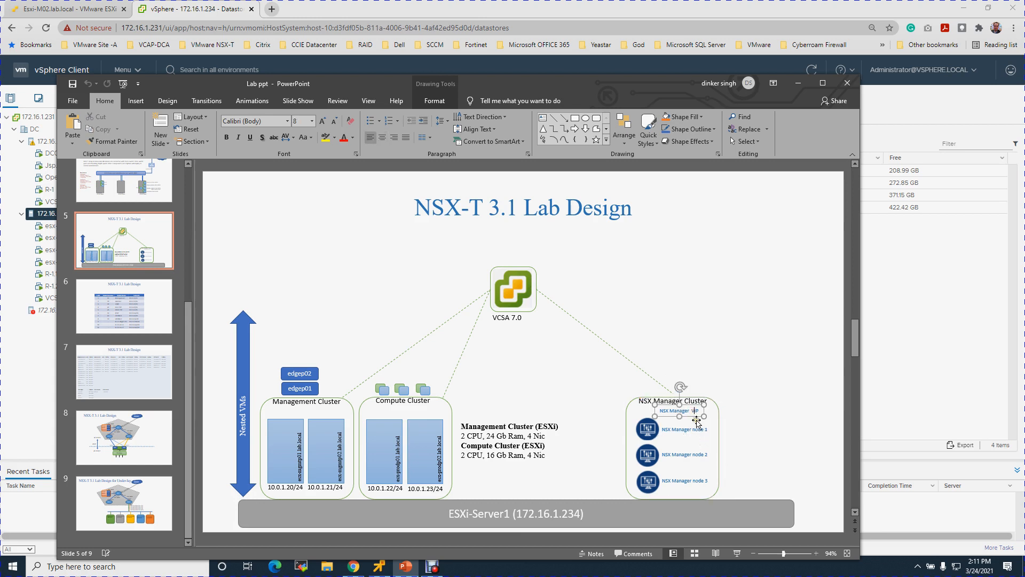
pyautogui.click(699, 429)
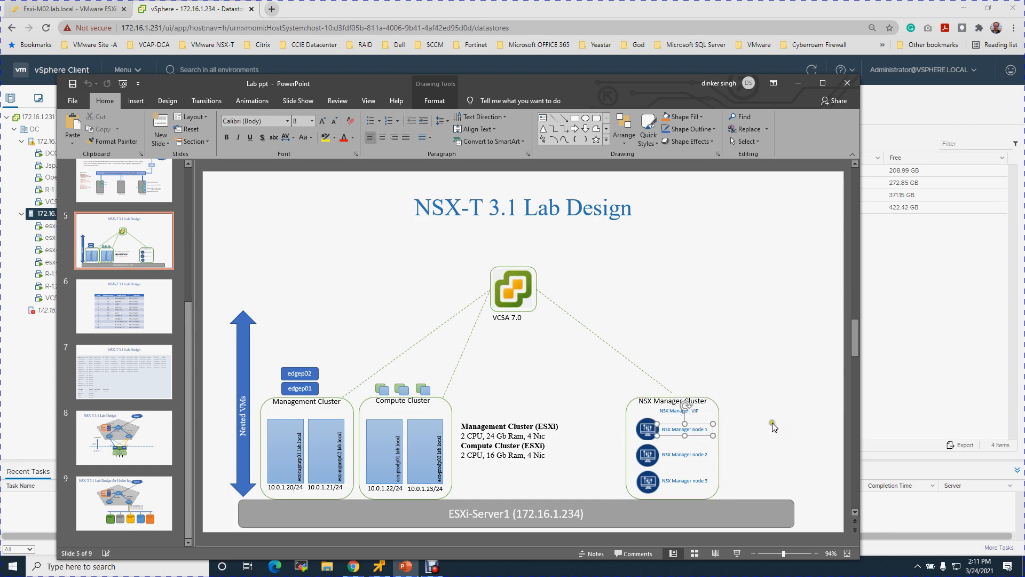
pyautogui.click(748, 429)
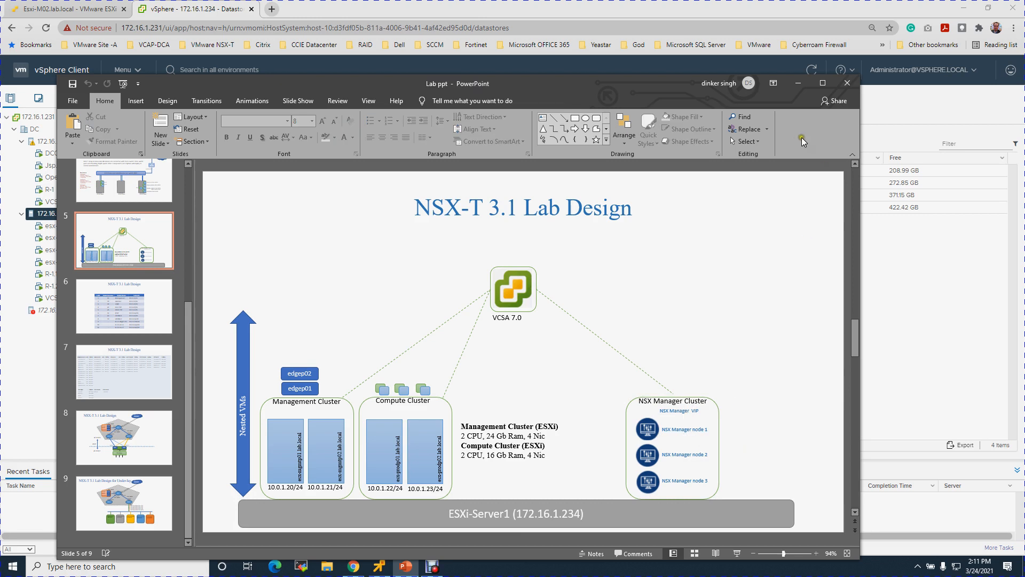
pyautogui.click(118, 374)
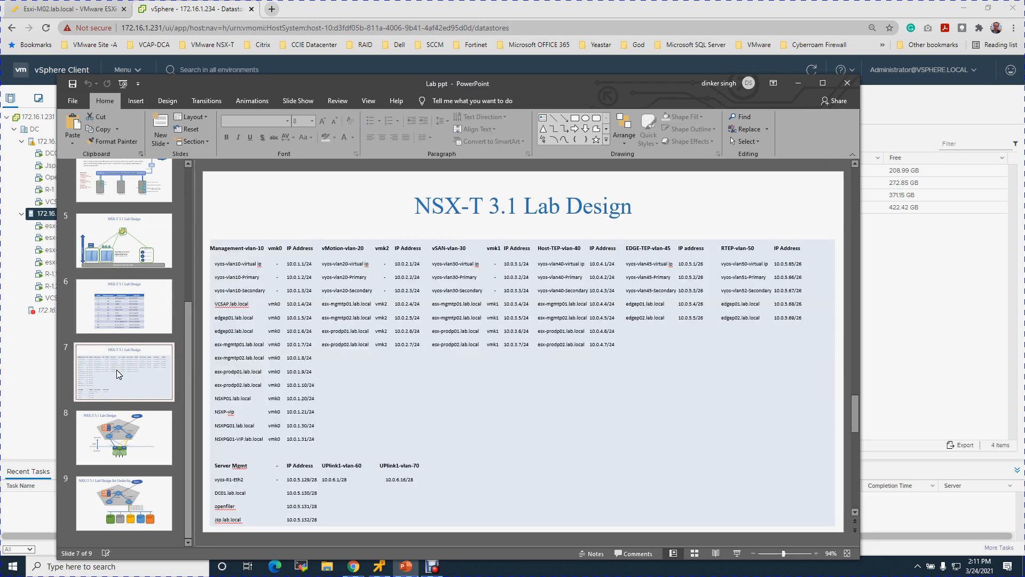
pyautogui.moveTo(221, 398); pyautogui.dragTo(245, 399)
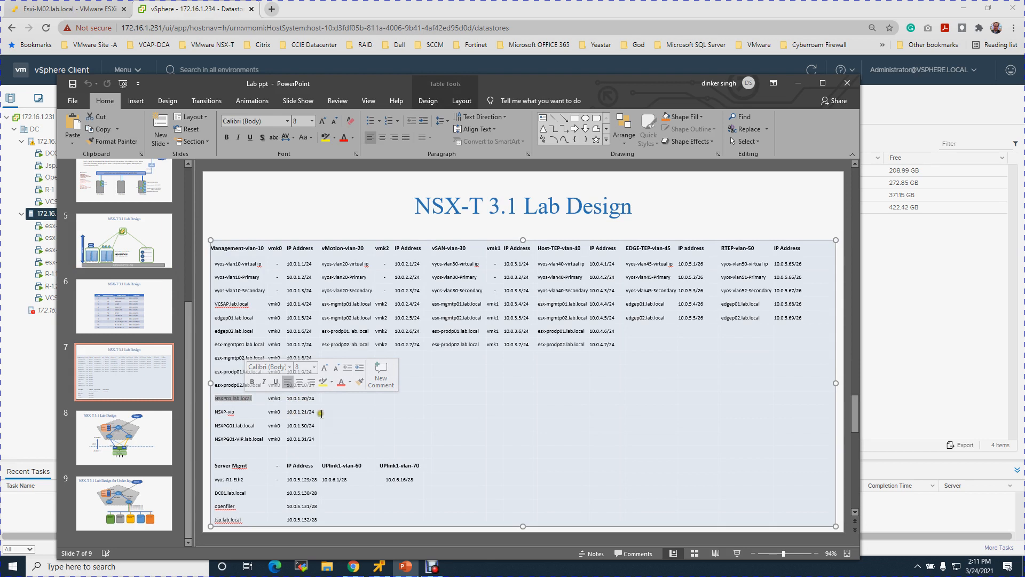
pyautogui.click(799, 84)
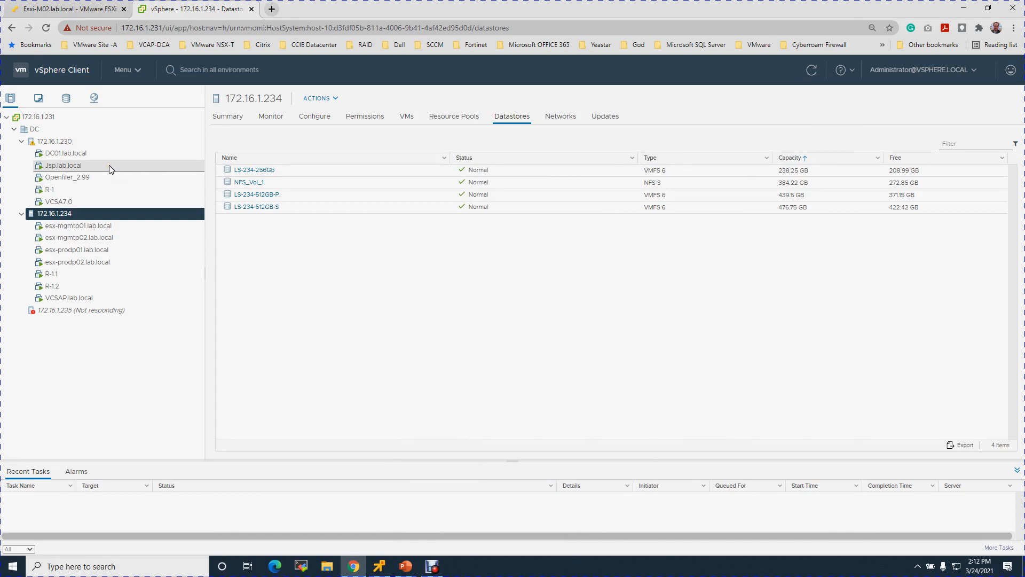
# Launch a remote console from DC01.lab.local's summary and bring up the VMRC window.
pyautogui.click(85, 153)
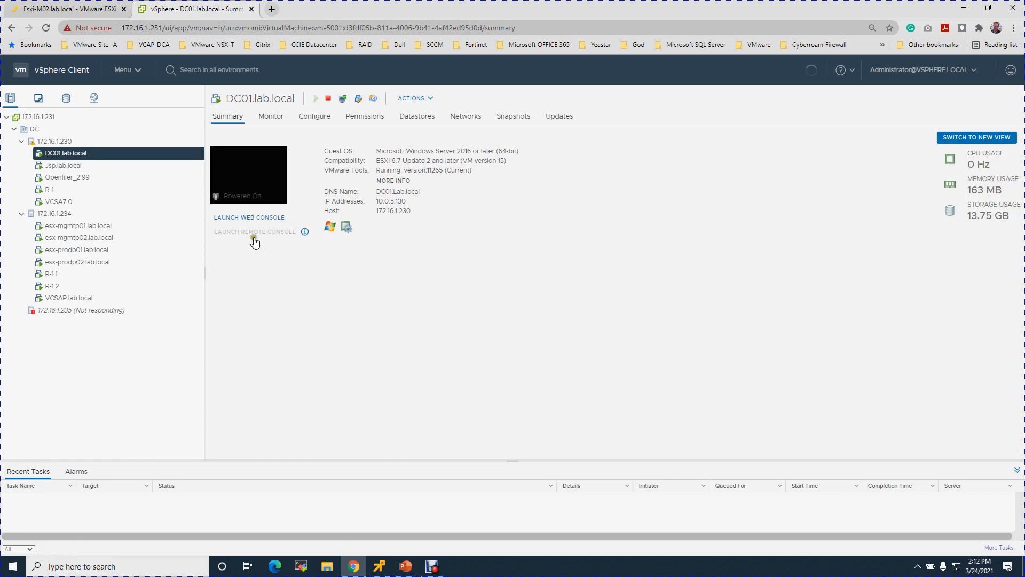
pyautogui.click(266, 231)
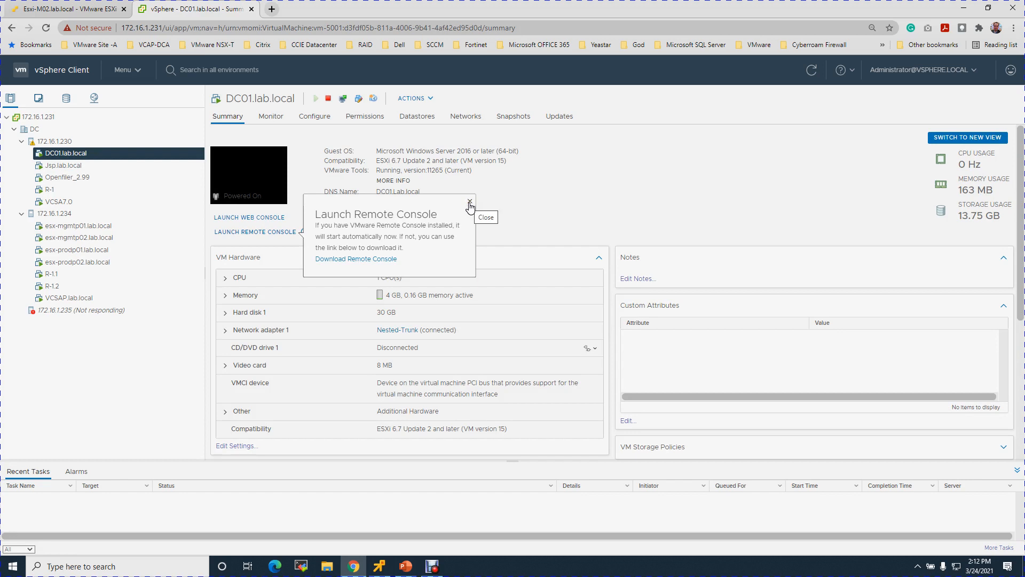
pyautogui.click(469, 203)
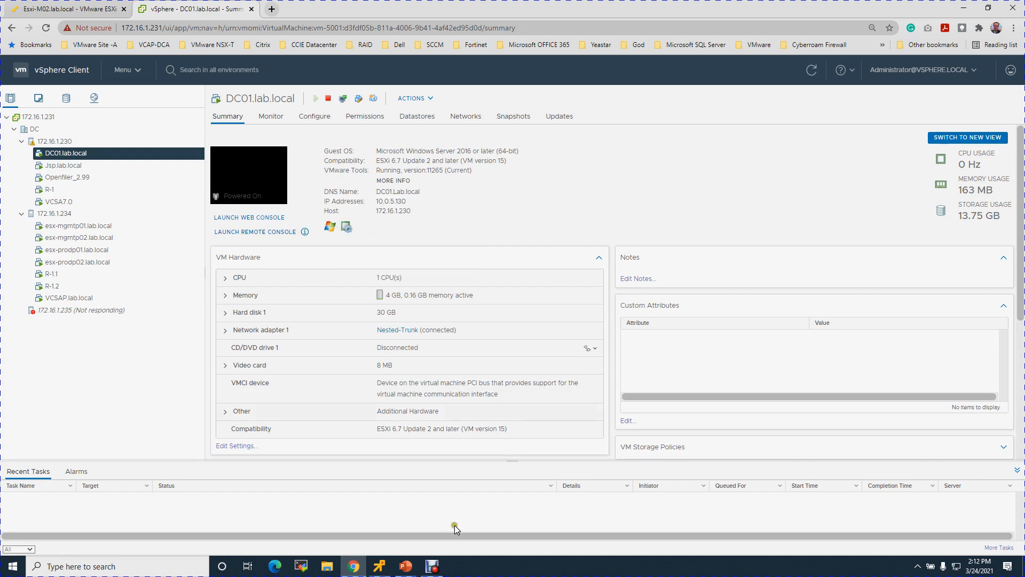
pyautogui.moveTo(374, 569)
pyautogui.click(431, 497)
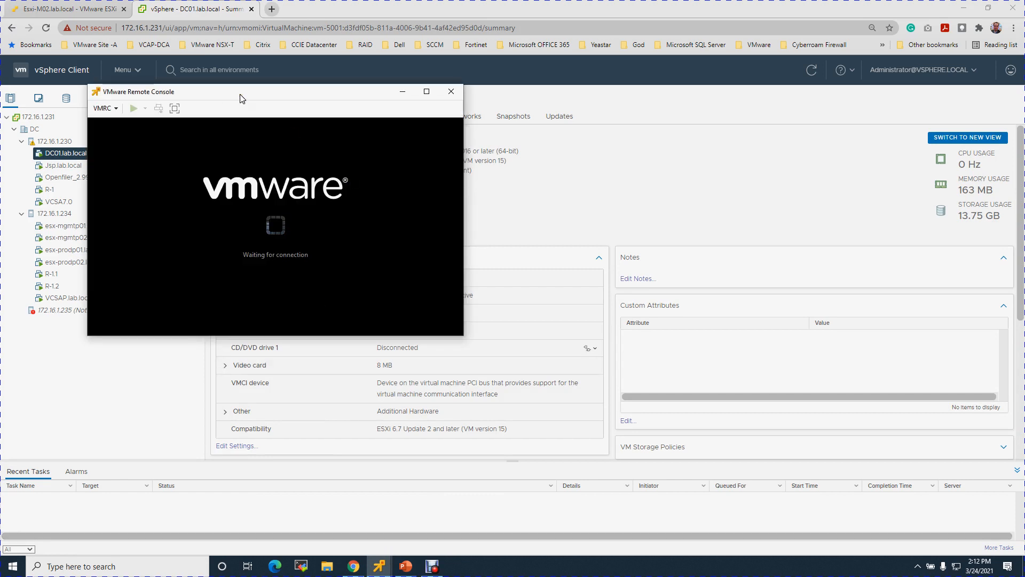
# Reposition the console window and sign in to DC01 with the Administrator password.
pyautogui.moveTo(240, 98); pyautogui.dragTo(312, 75)
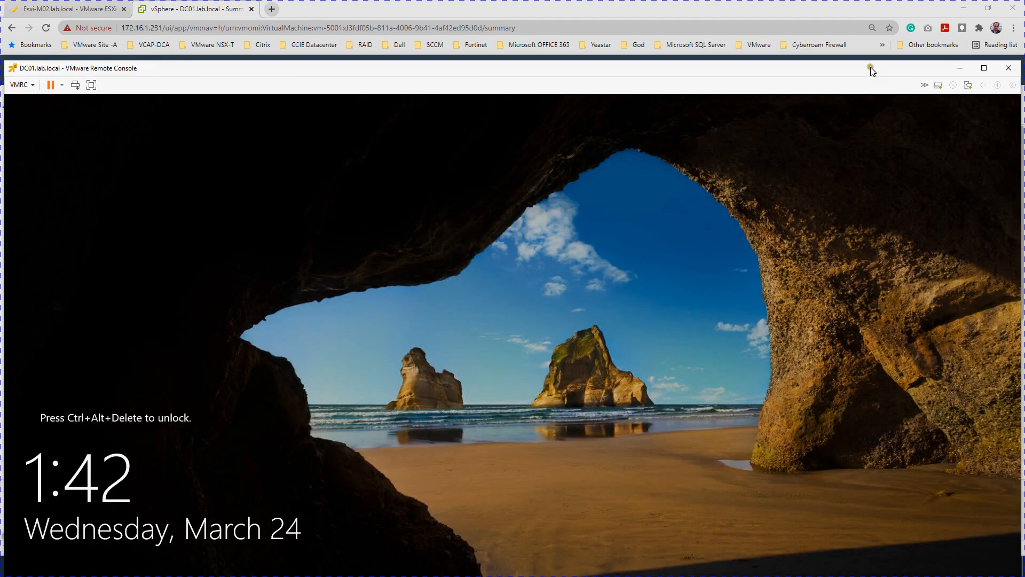
pyautogui.moveTo(872, 72); pyautogui.dragTo(877, 16)
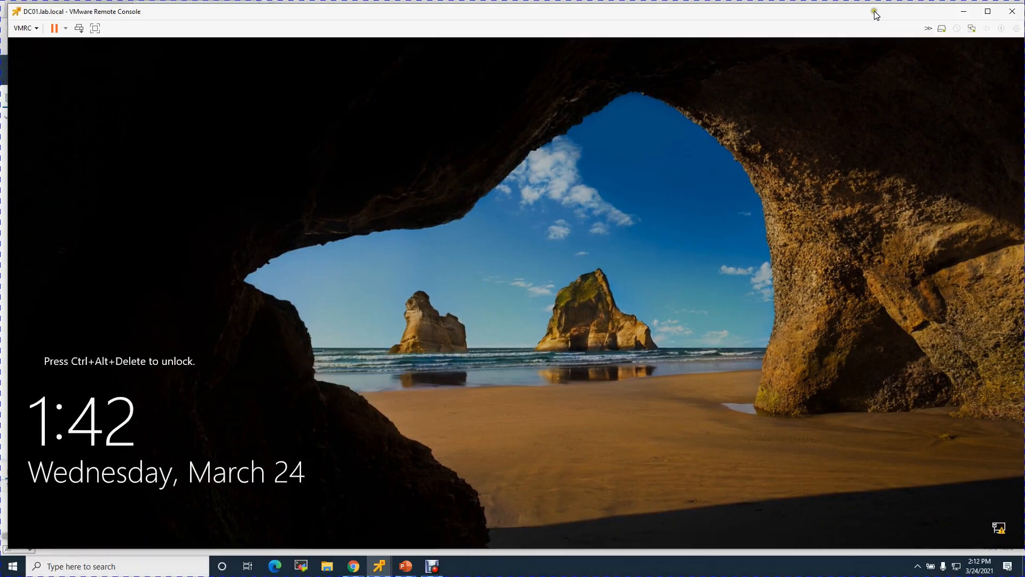
pyautogui.click(79, 32)
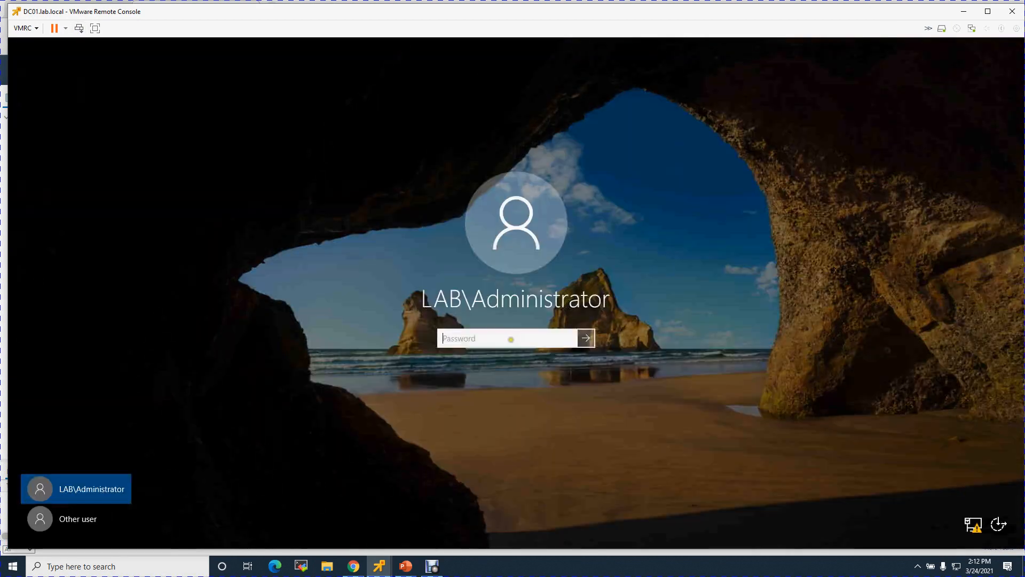
pyautogui.write('••')
pyautogui.press('Return')
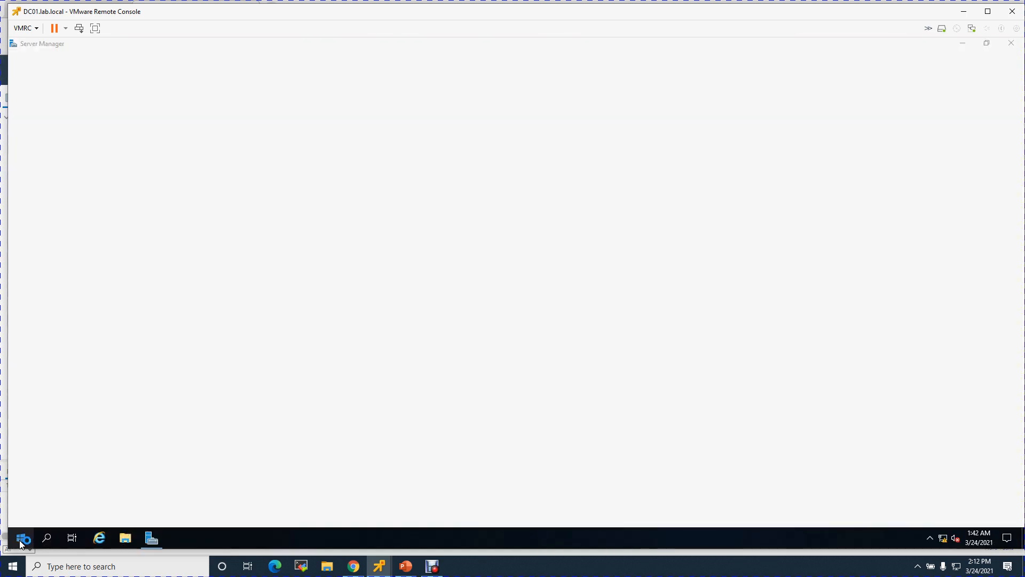
# Run nslookup 10.0.1.20 in a command prompt, see Non-existent domain, and close it.
pyautogui.rightClick(22, 543)
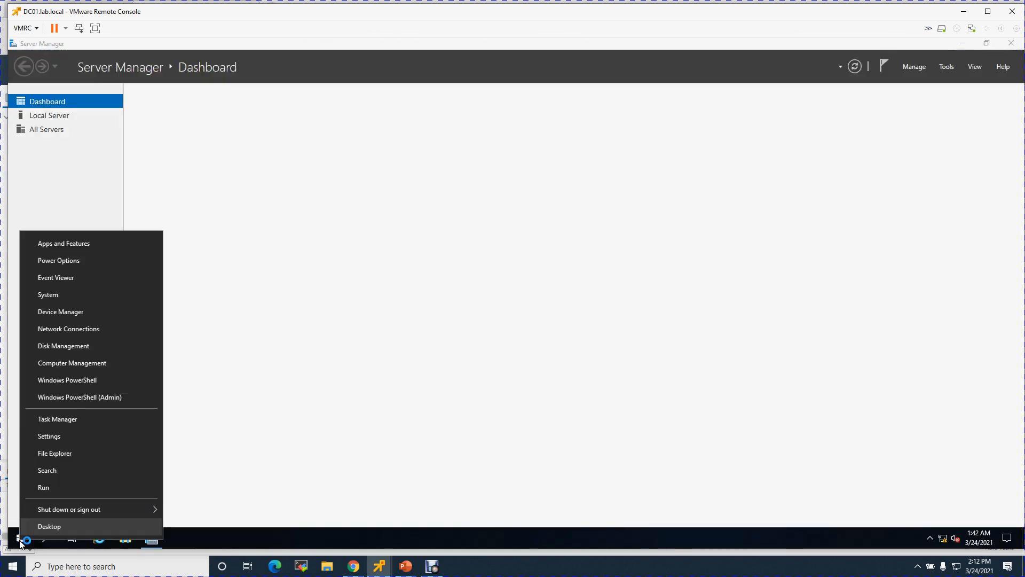
pyautogui.click(44, 486)
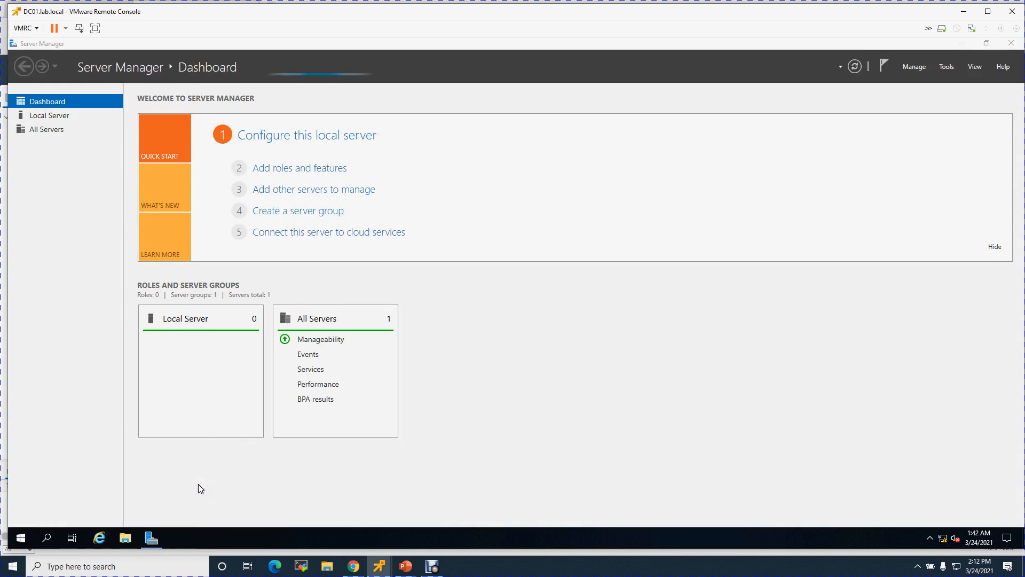
pyautogui.press('Return')
pyautogui.write('nslookup 10.0.1.20')
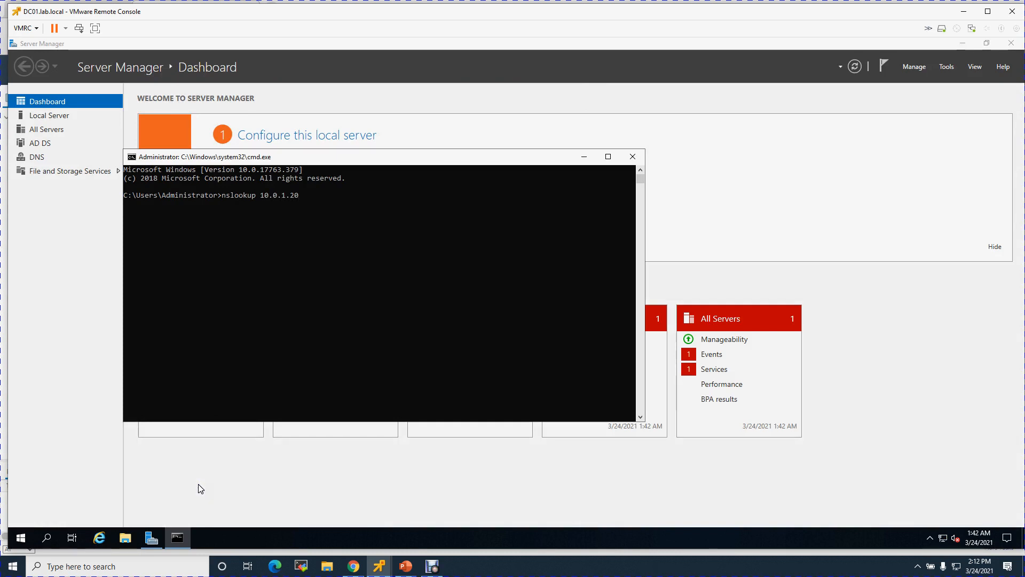
pyautogui.press('Return')
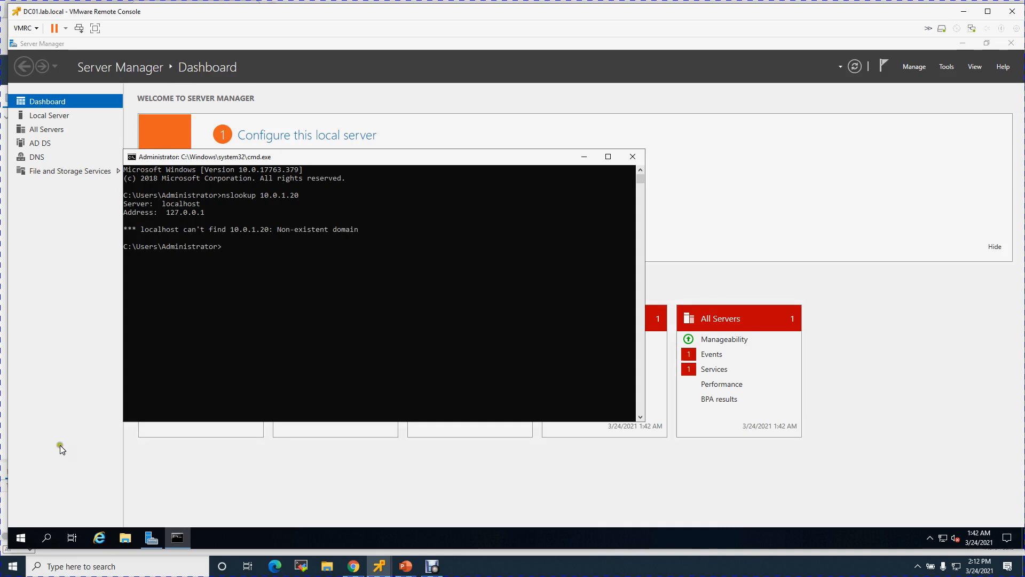
pyautogui.click(631, 158)
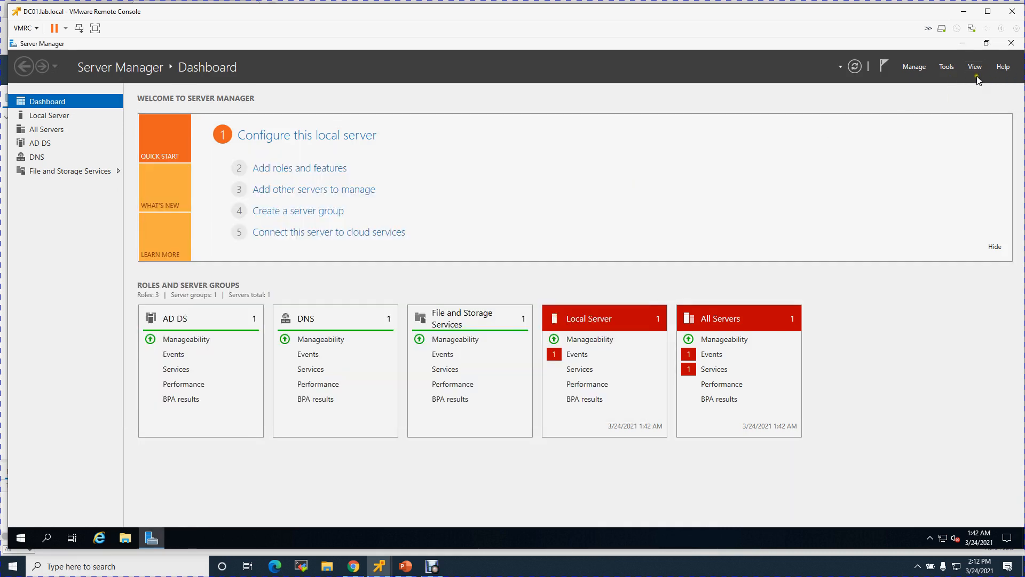
pyautogui.click(955, 67)
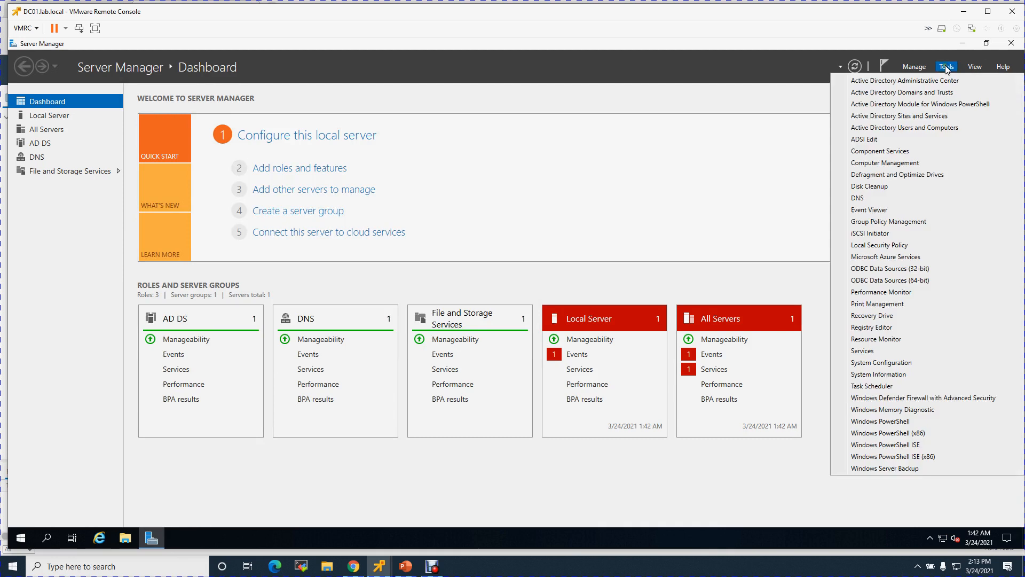
# Open DNS Manager, select DC01's Lab.local forward zone, and choose New Host (A or AAAA).
pyautogui.click(865, 194)
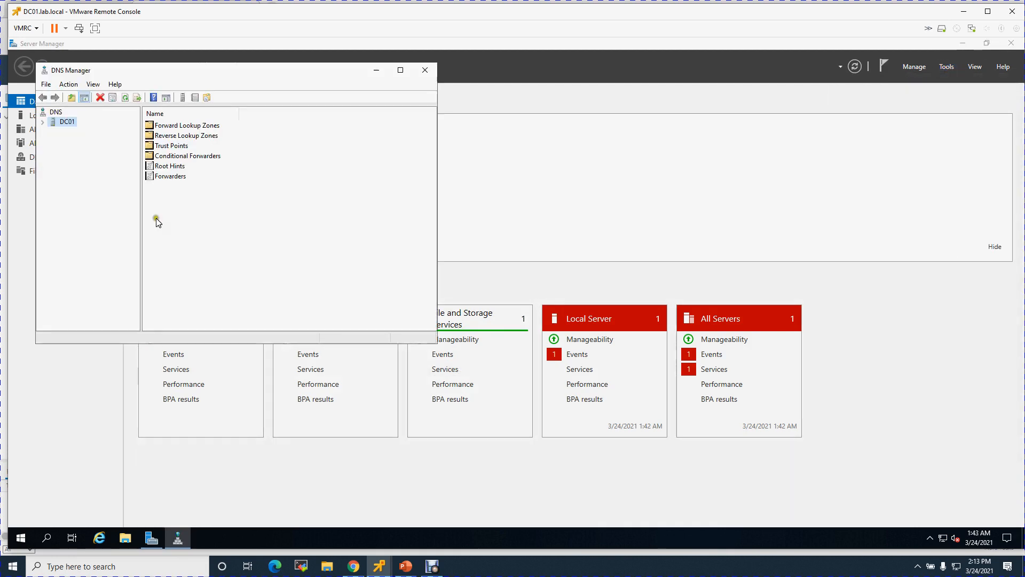
pyautogui.click(42, 121)
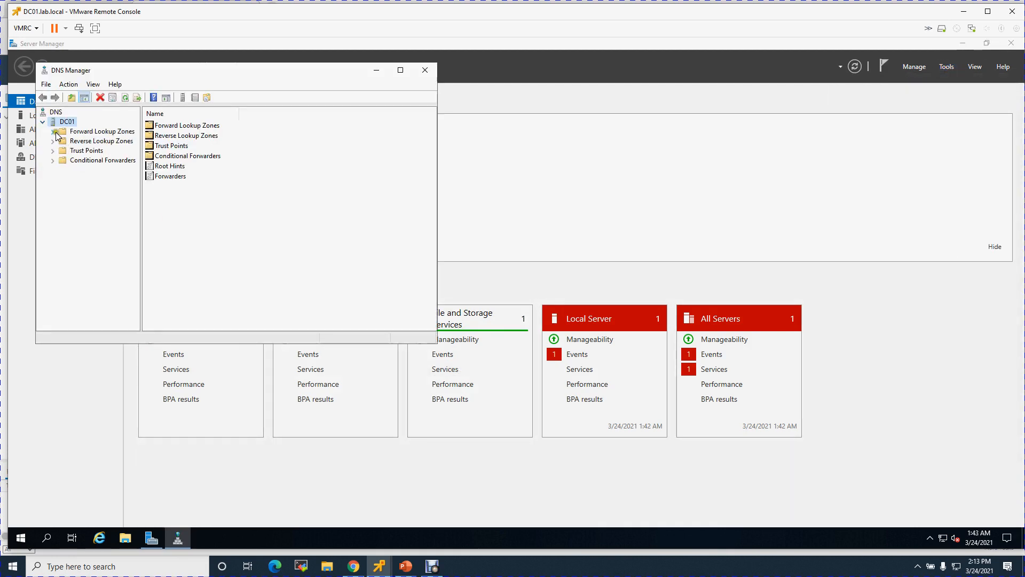
pyautogui.doubleClick(63, 131)
pyautogui.click(90, 151)
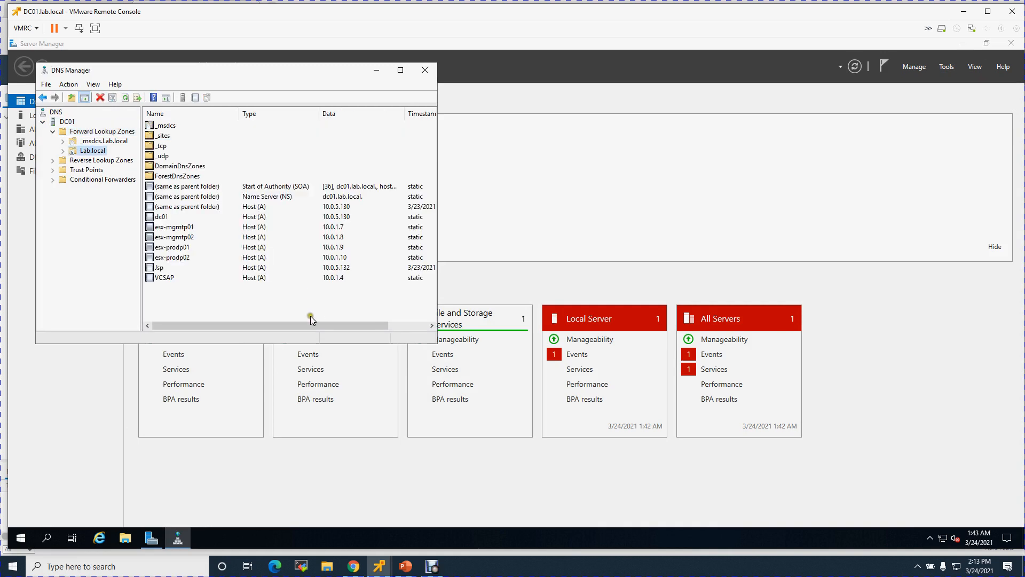
pyautogui.moveTo(304, 327); pyautogui.dragTo(233, 325)
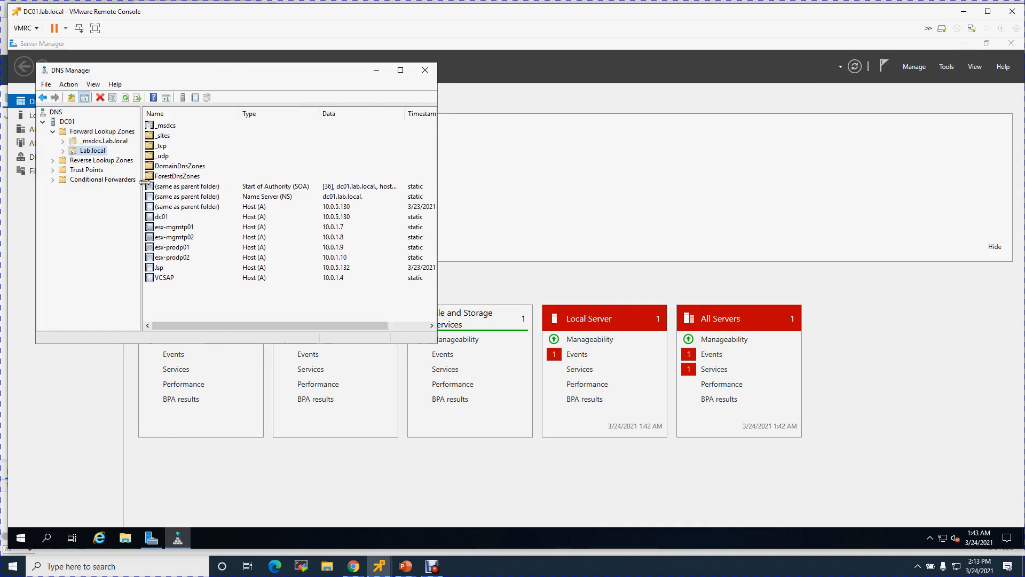
pyautogui.rightClick(96, 155)
pyautogui.click(147, 185)
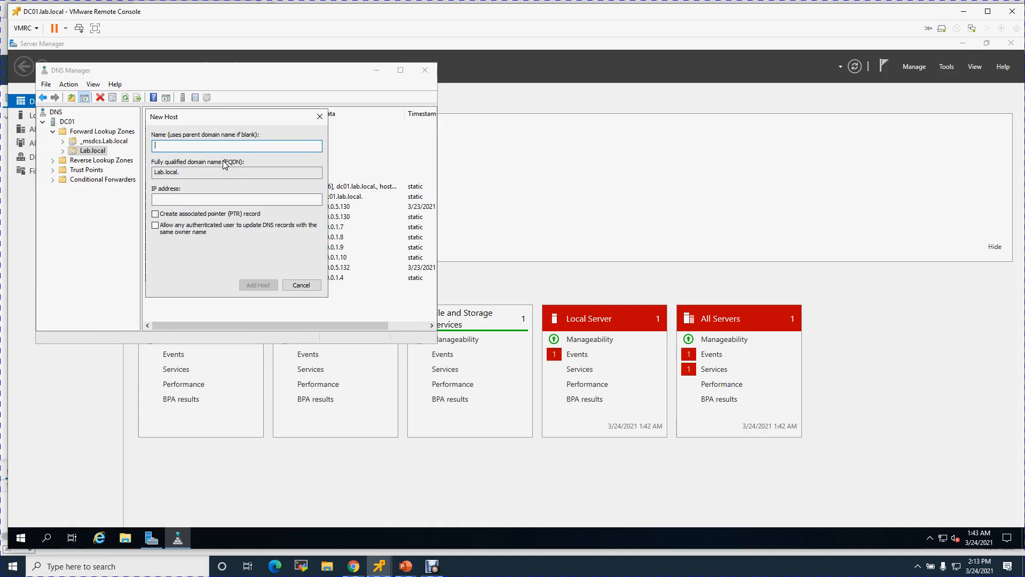
# Add host NSXP01 at 10.0.1.20 with a PTR record and authenticated-user updates allowed.
pyautogui.write('NSXP01')
pyautogui.click(225, 199)
pyautogui.write('10.0.1.20')
pyautogui.click(209, 213)
pyautogui.click(248, 228)
pyautogui.click(262, 285)
pyautogui.click(583, 331)
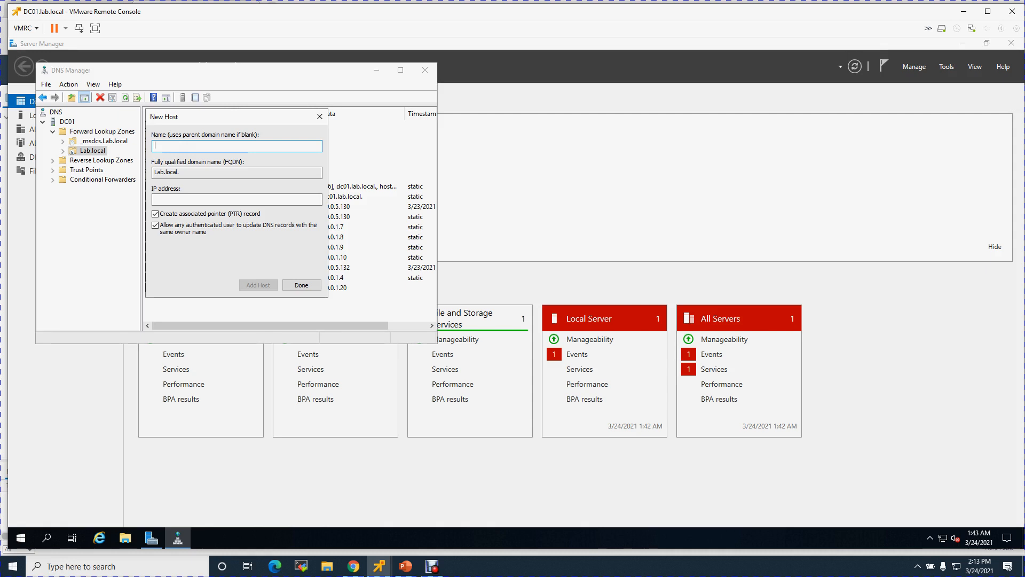
# Add host NSXP-VIP at 10.0.1.21 and finish the New Host dialog.
pyautogui.write('NSXP-VIP')
pyautogui.click(221, 199)
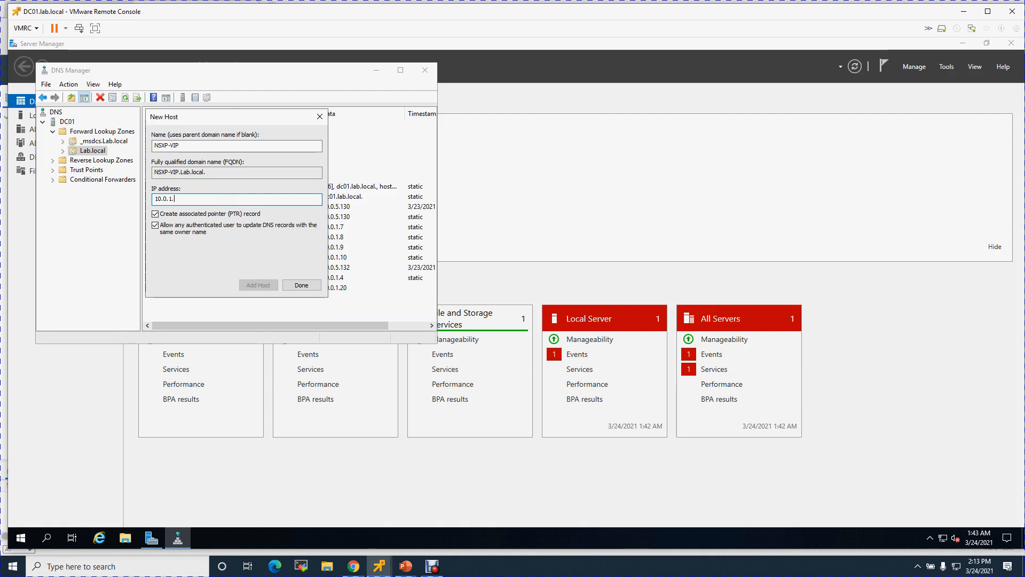
pyautogui.write('10.0.1.21')
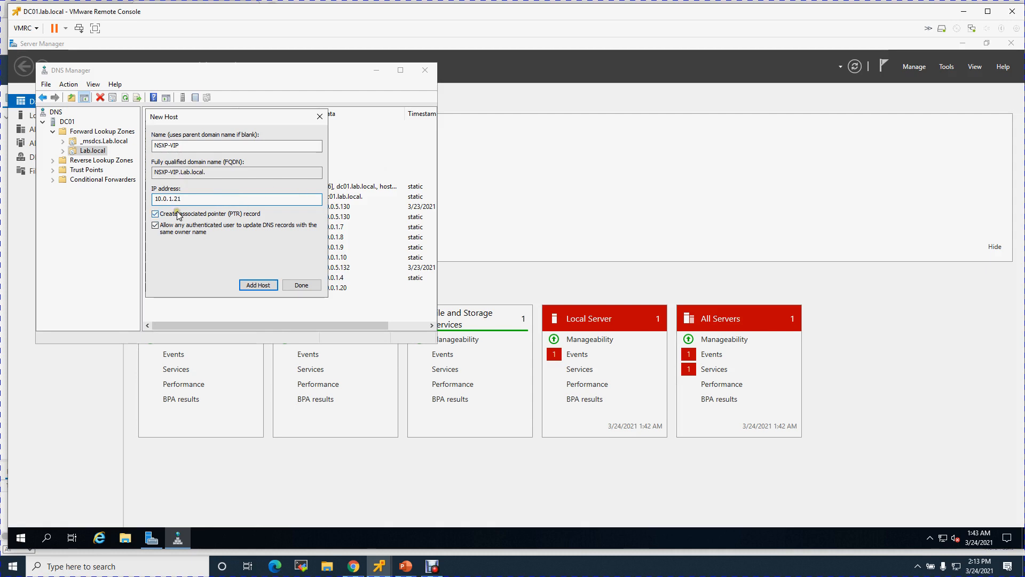
pyautogui.click(258, 284)
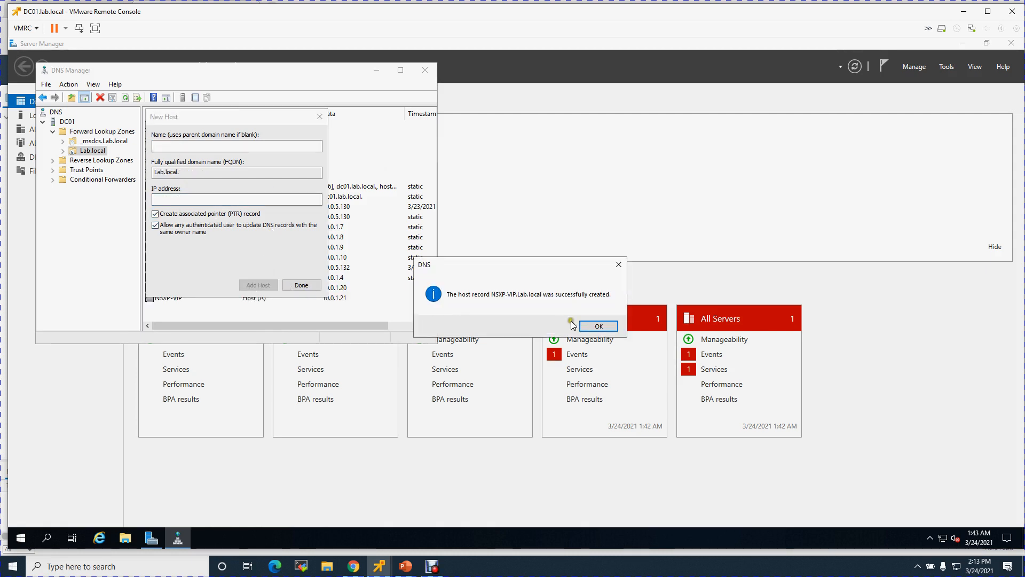
pyautogui.click(597, 327)
pyautogui.click(302, 285)
# Verify the new records and their PTRs in the 1.0.10.in-addr.arpa zone, then close DNS Manager.
pyautogui.click(339, 298)
pyautogui.click(341, 287)
pyautogui.click(344, 299)
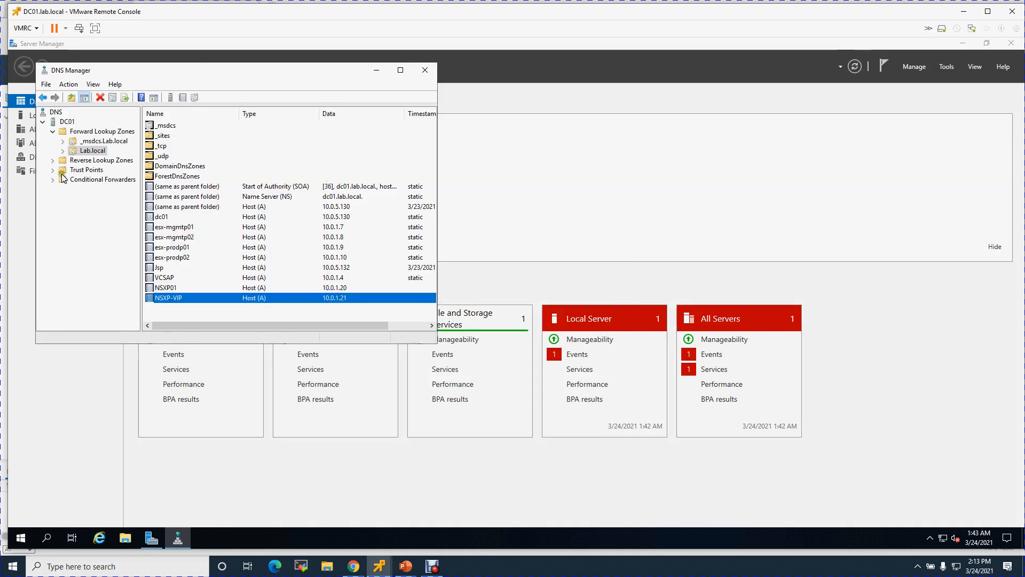
pyautogui.doubleClick(59, 160)
pyautogui.click(105, 169)
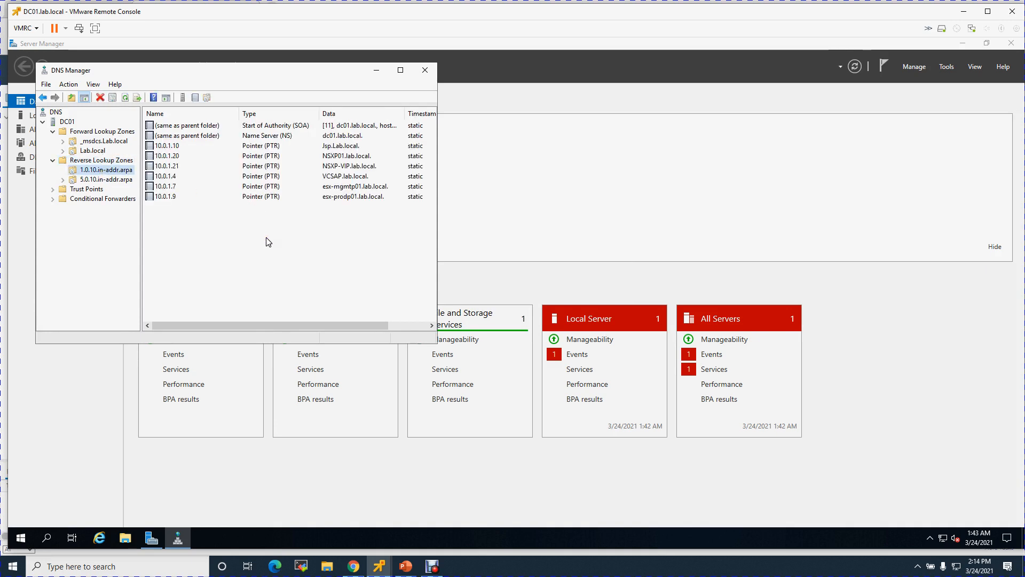
pyautogui.click(214, 233)
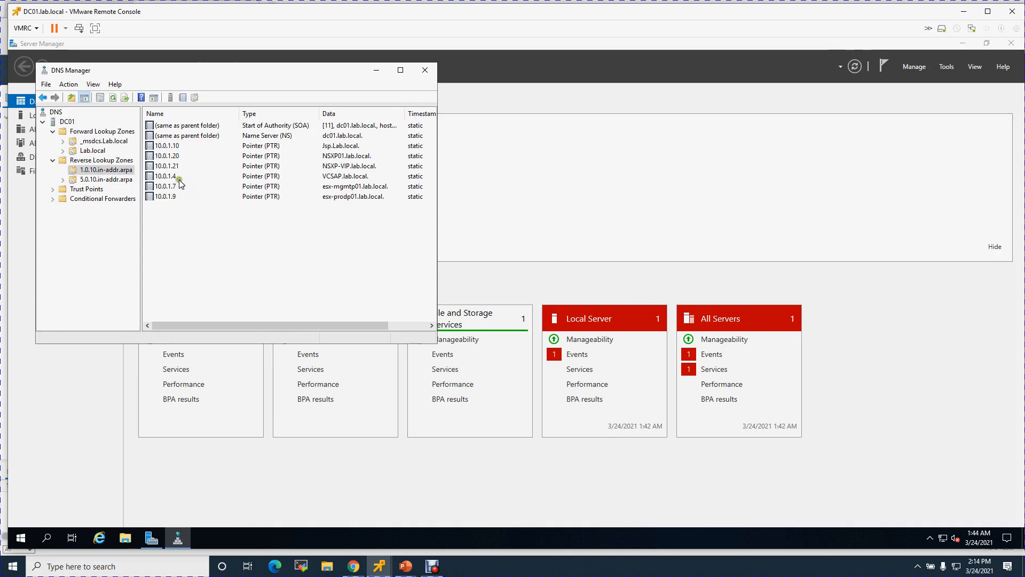
pyautogui.click(178, 156)
pyautogui.click(177, 167)
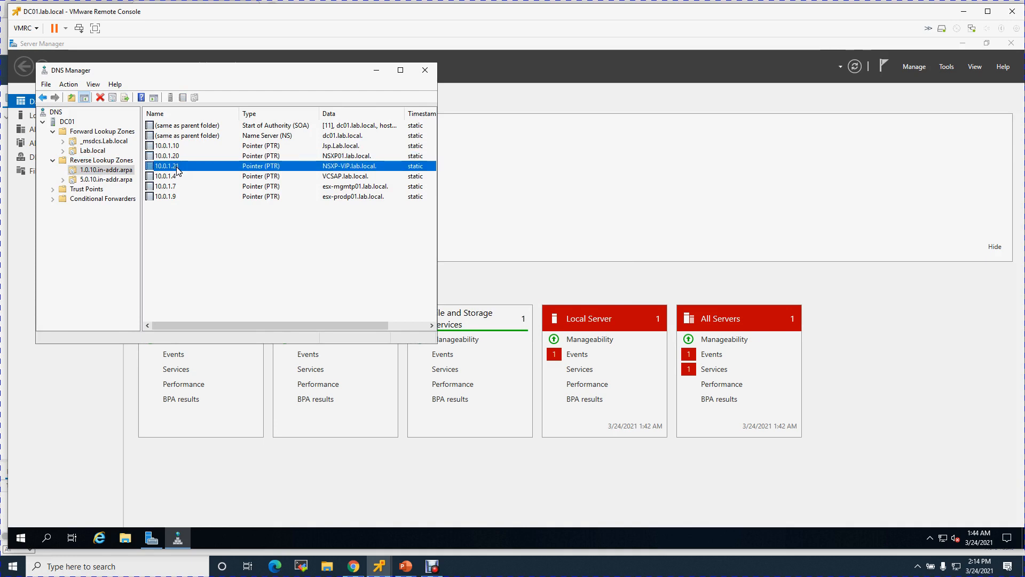
pyautogui.click(424, 70)
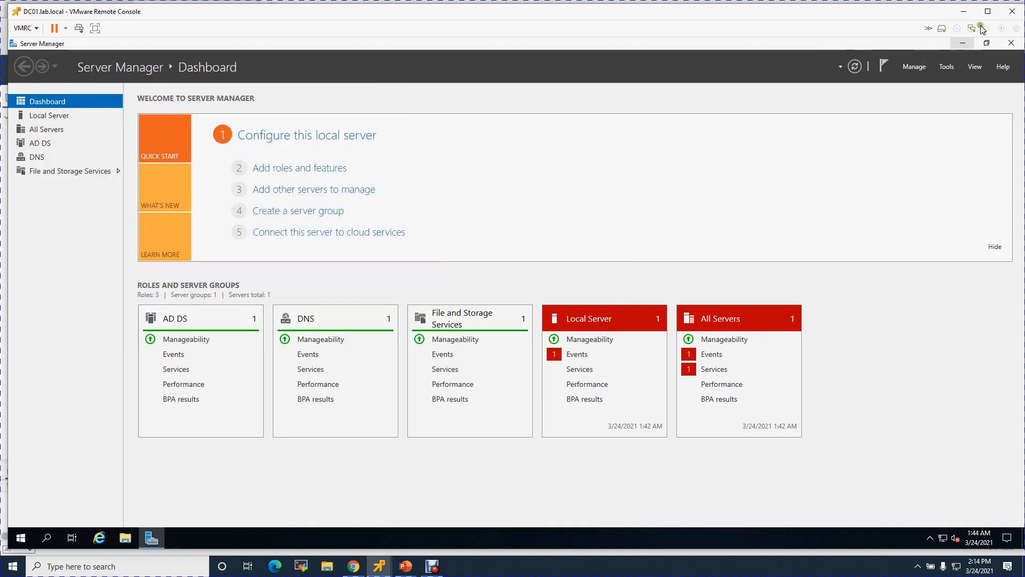
# Open a command prompt and run nslookup 10.0.1.20, now resolving to NSXP01.
pyautogui.click(20, 539)
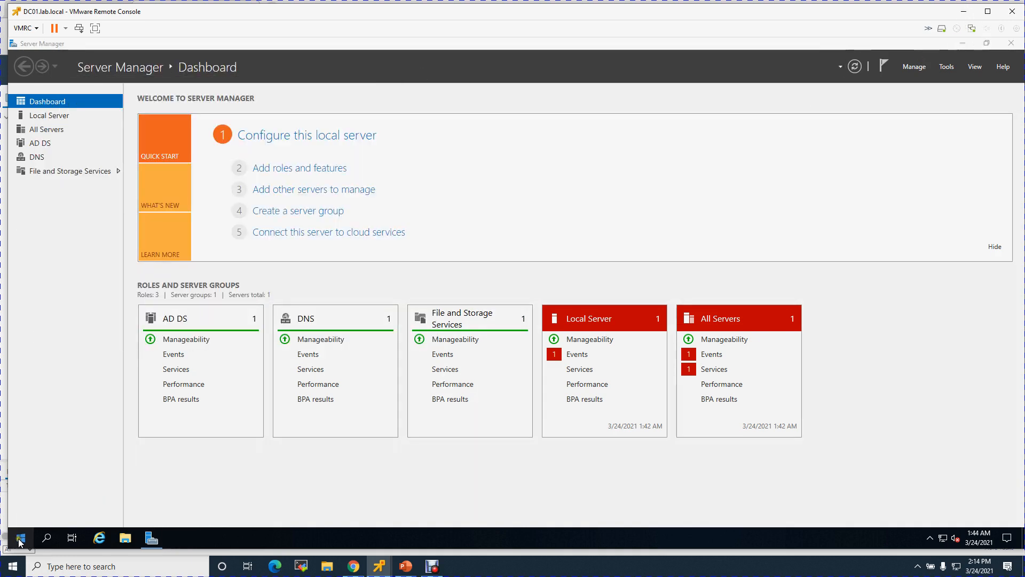
pyautogui.click(46, 485)
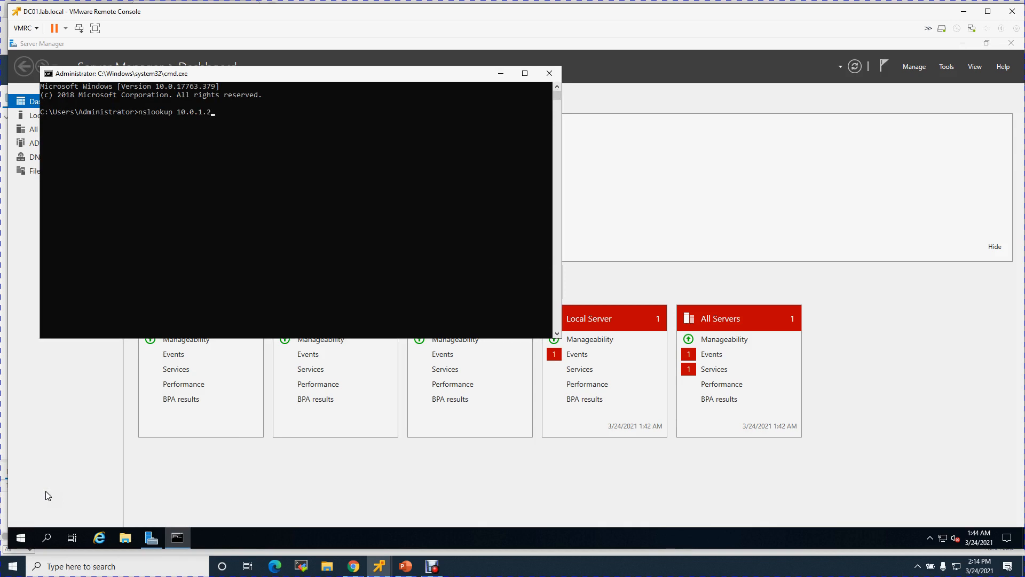
pyautogui.write('20')
pyautogui.press('Return')
# Run nslookup 10.0.1.21 to confirm NSXP-VIP, exit cmd, and close the remote console.
pyautogui.press('Up')
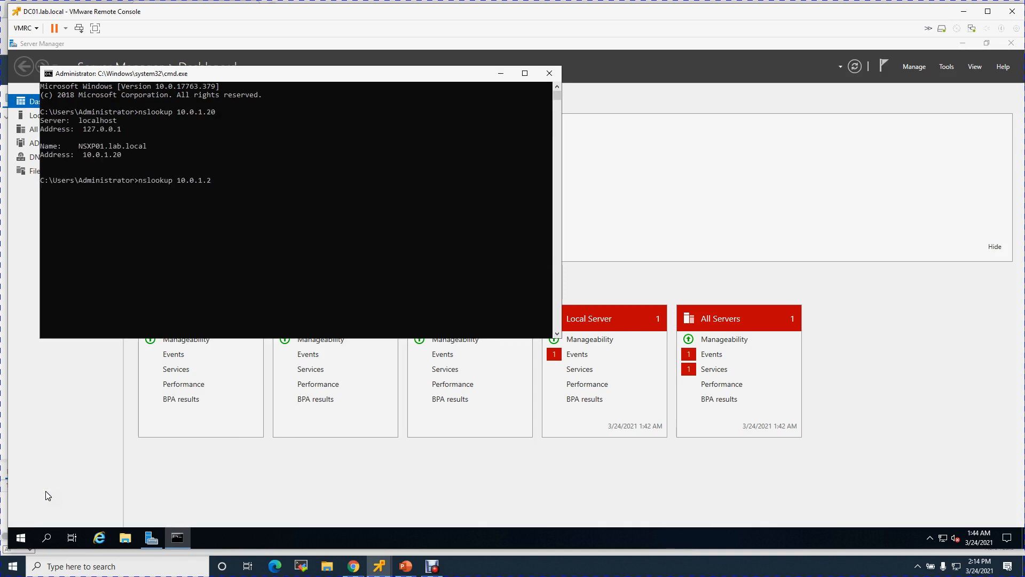
pyautogui.write('1')
pyautogui.press('Return')
pyautogui.write('exi')
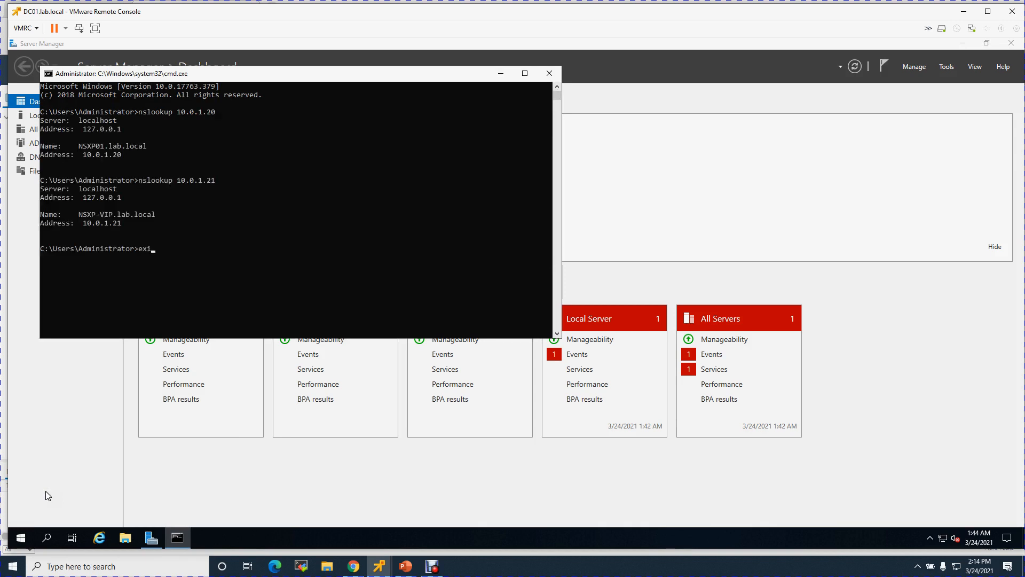
pyautogui.write('t')
pyautogui.press('Return')
pyautogui.click(1012, 12)
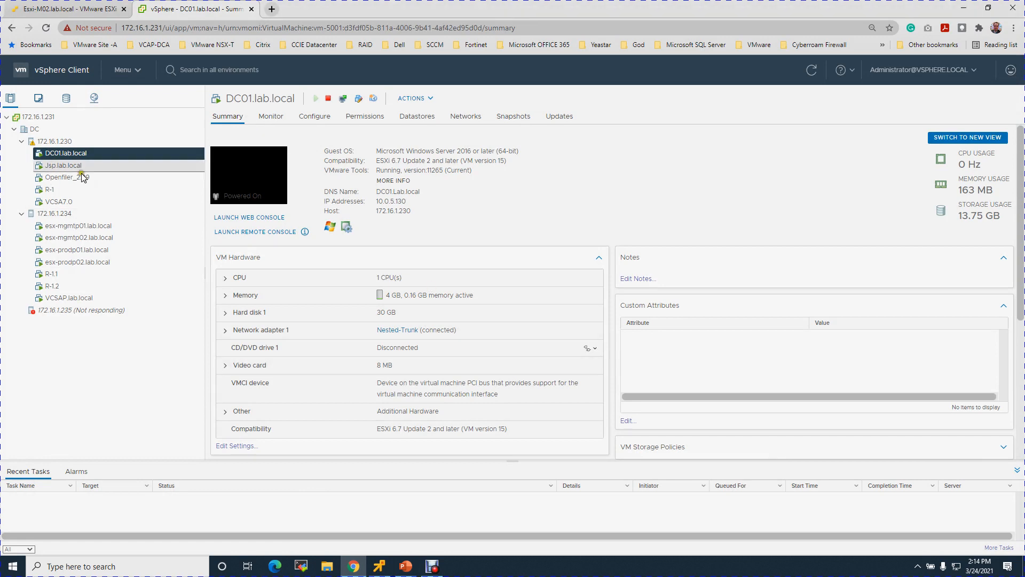
# Browse NFS_Vol_1 to 1. Iso > 1.1 VMware-Software > NSX-T and select nsx-unified-appliance-3.1.0.0.0.17107212-le.ova.
pyautogui.click(60, 142)
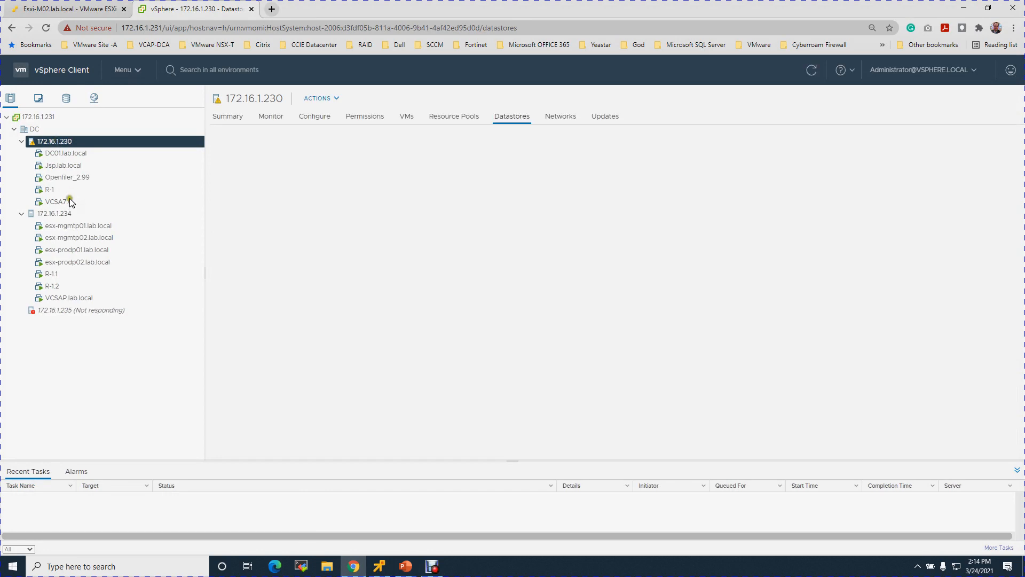
pyautogui.click(56, 214)
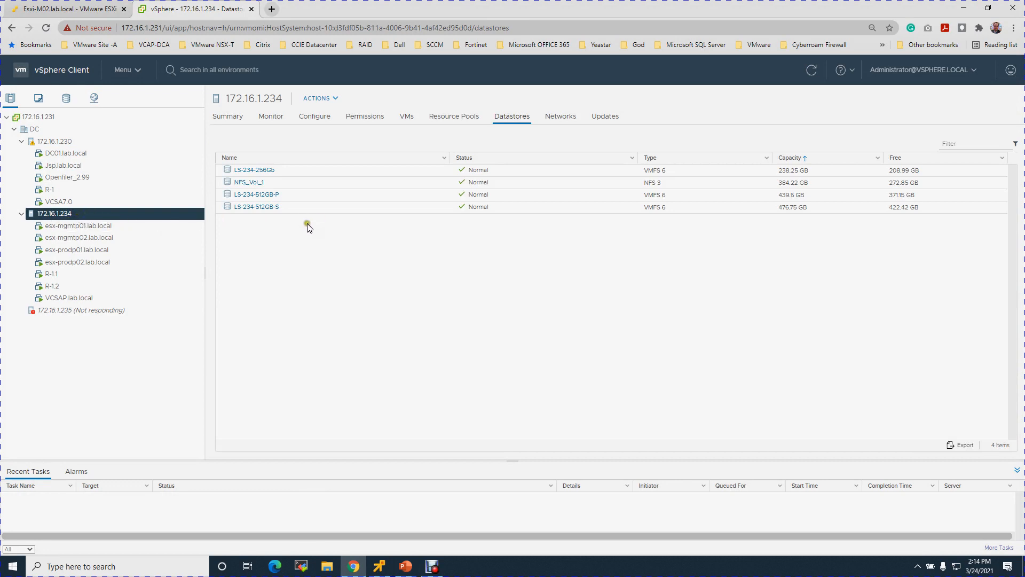
pyautogui.click(248, 183)
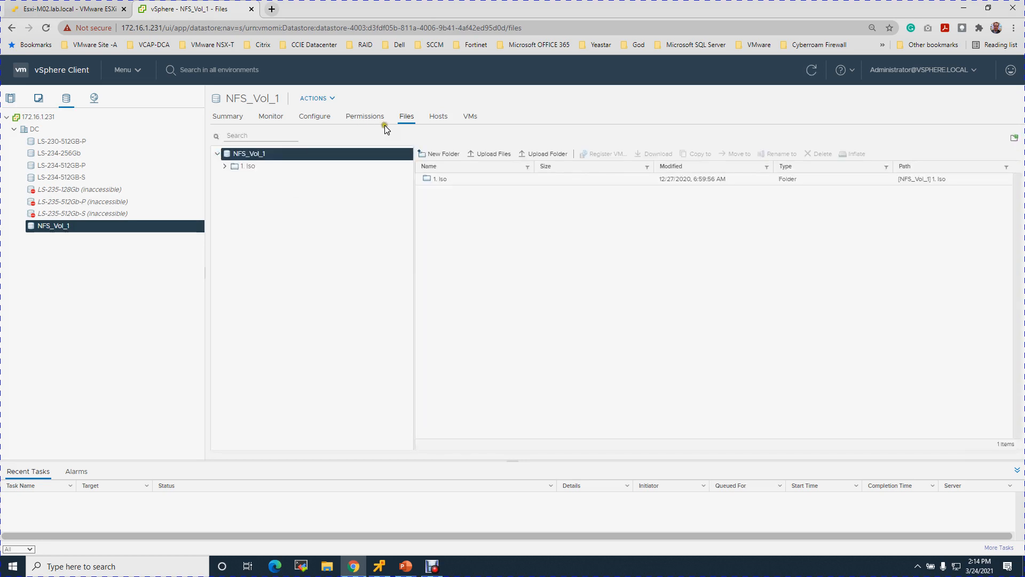
pyautogui.click(225, 166)
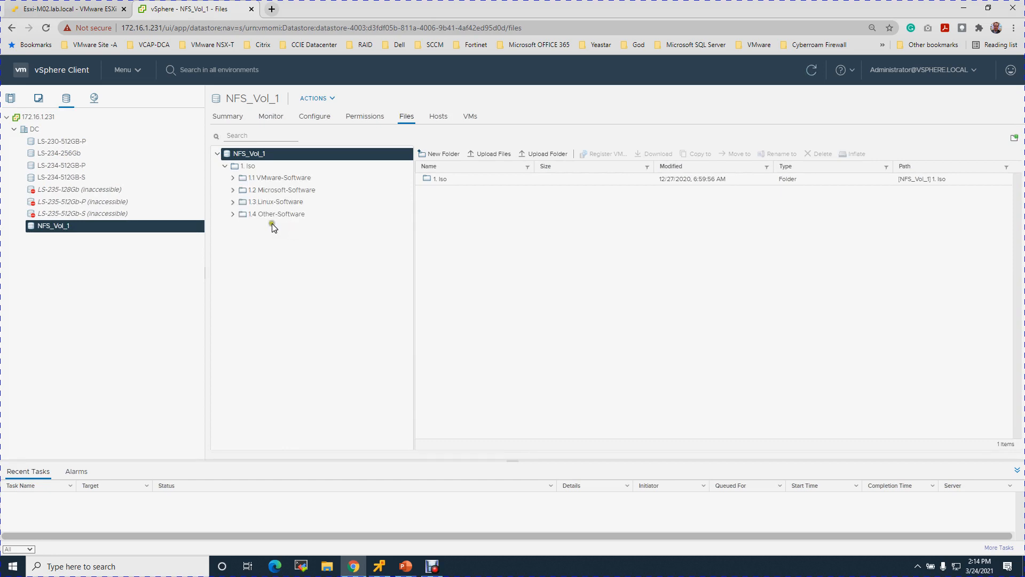
pyautogui.click(233, 177)
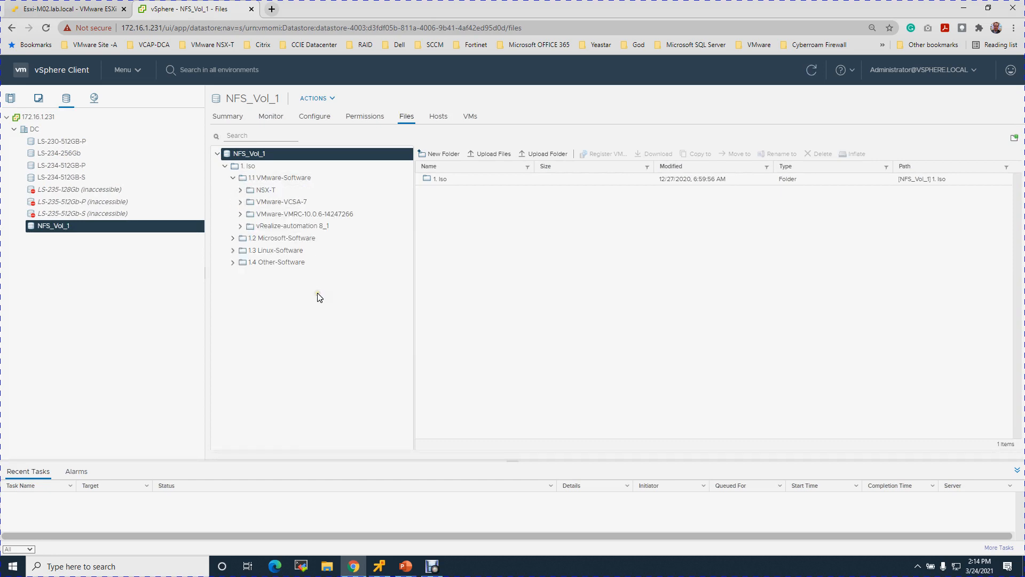
pyautogui.click(240, 190)
pyautogui.click(265, 190)
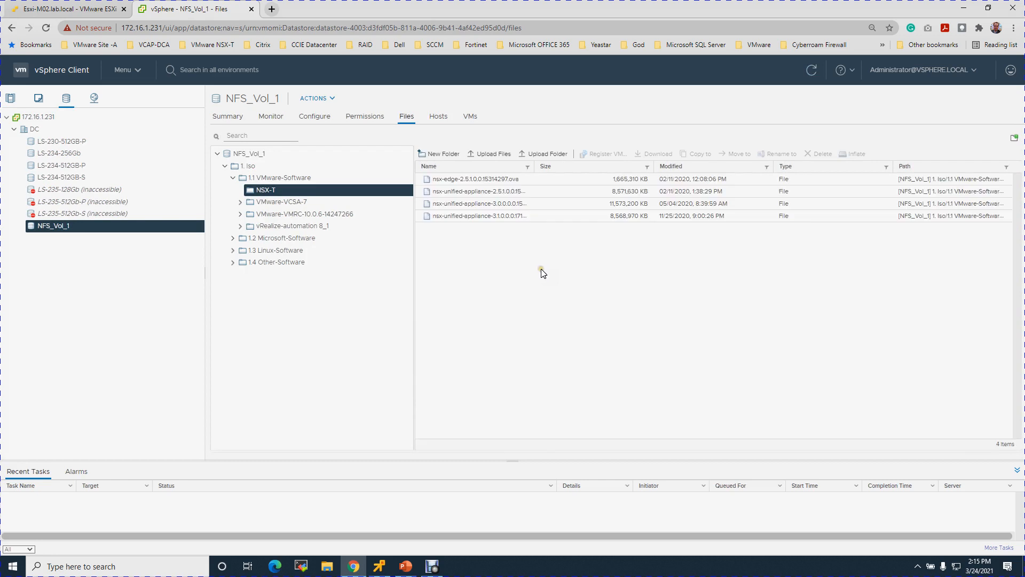
pyautogui.moveTo(534, 166); pyautogui.dragTo(592, 166)
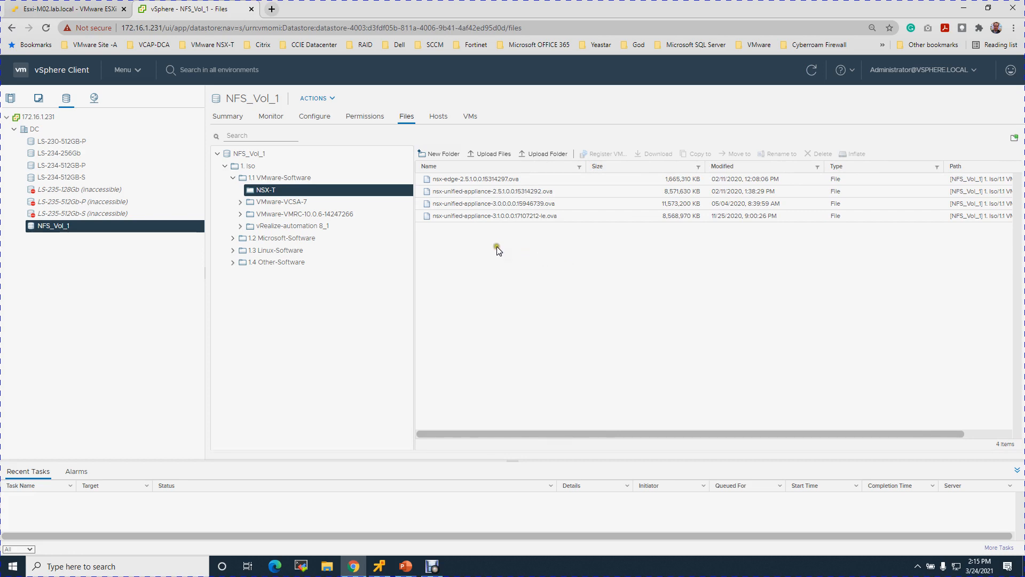
pyautogui.click(502, 220)
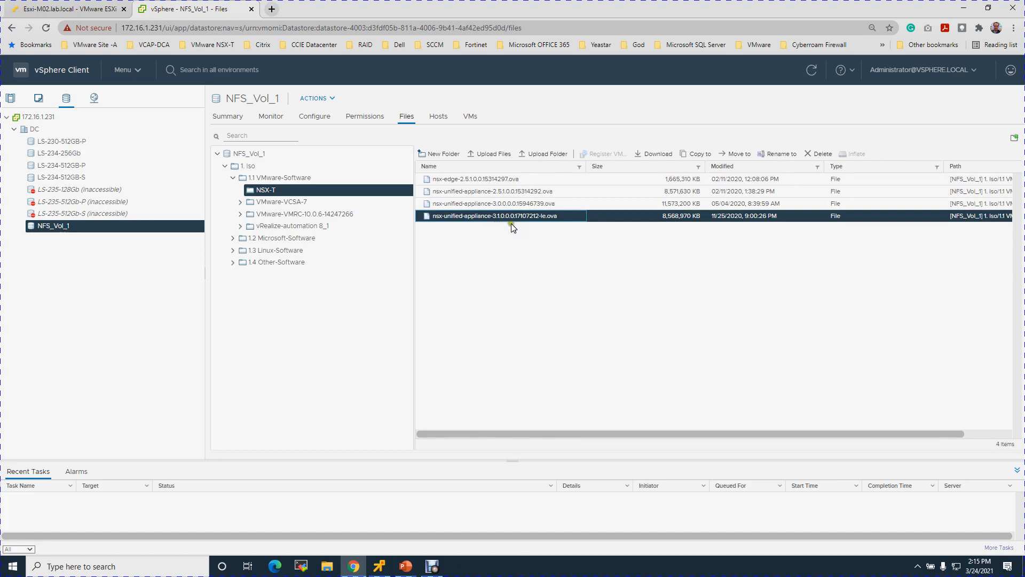
# Download the 8.2 GB nsx-unified-appliance OVA to Downloads and switch to Debut Professional.
pyautogui.click(655, 154)
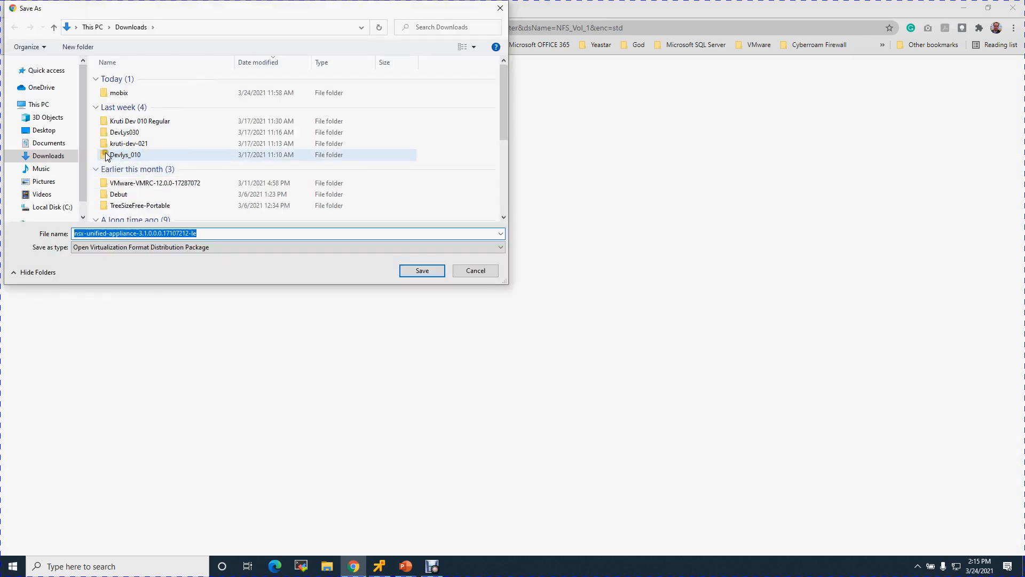
pyautogui.click(432, 272)
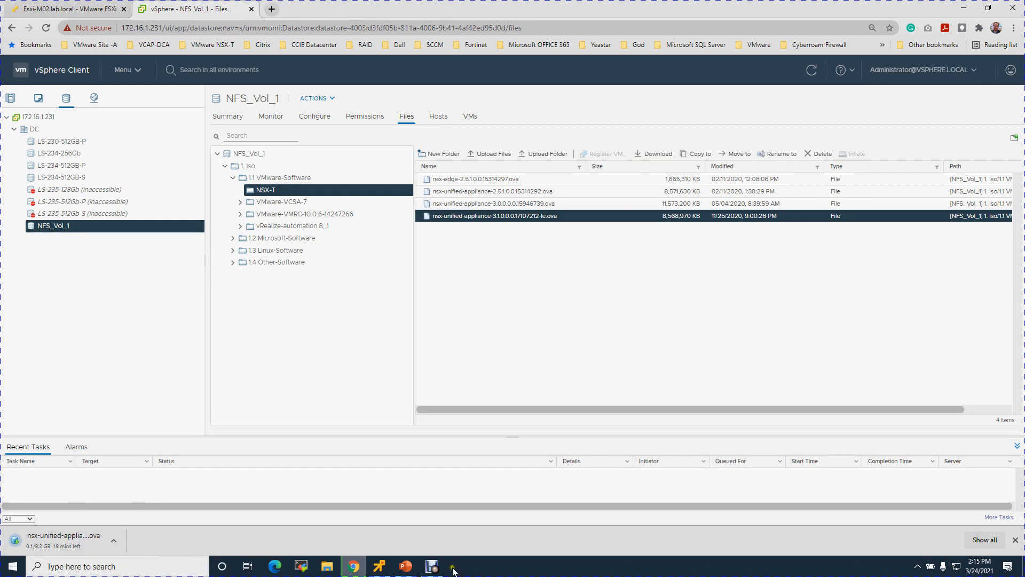
pyautogui.click(432, 566)
pyautogui.click(405, 524)
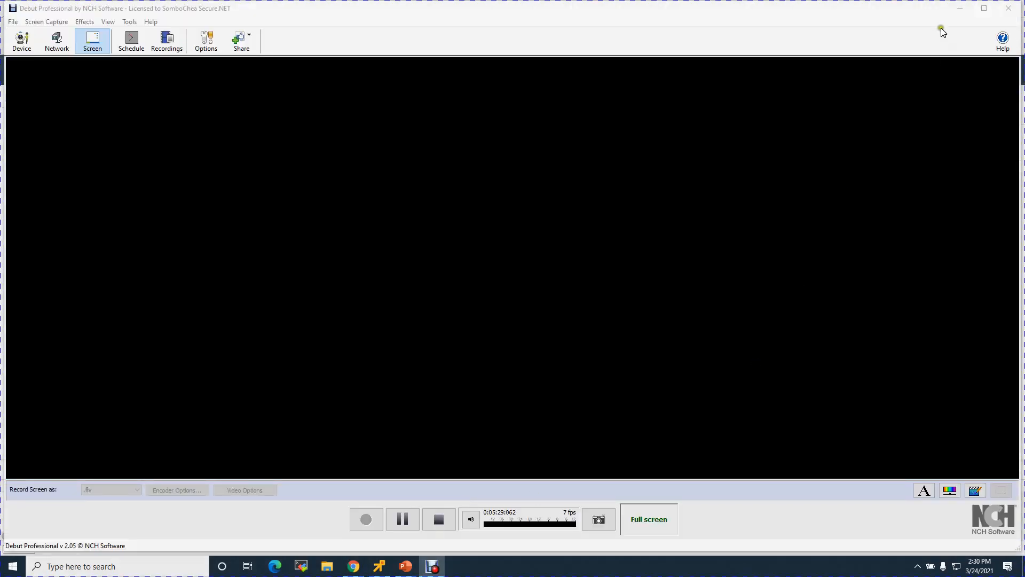
# Minimize the Debut Professional recorder to bring vSphere Client back to the front.
pyautogui.click(959, 8)
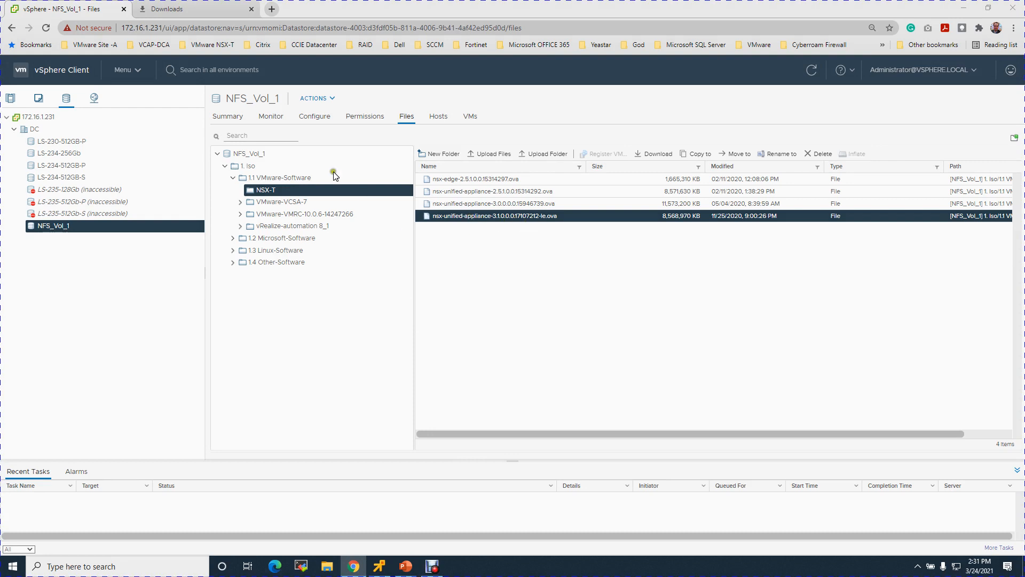
# Verify the NSX OVA download completed, then list the VMs on host 172.16.1.234.
pyautogui.click(217, 14)
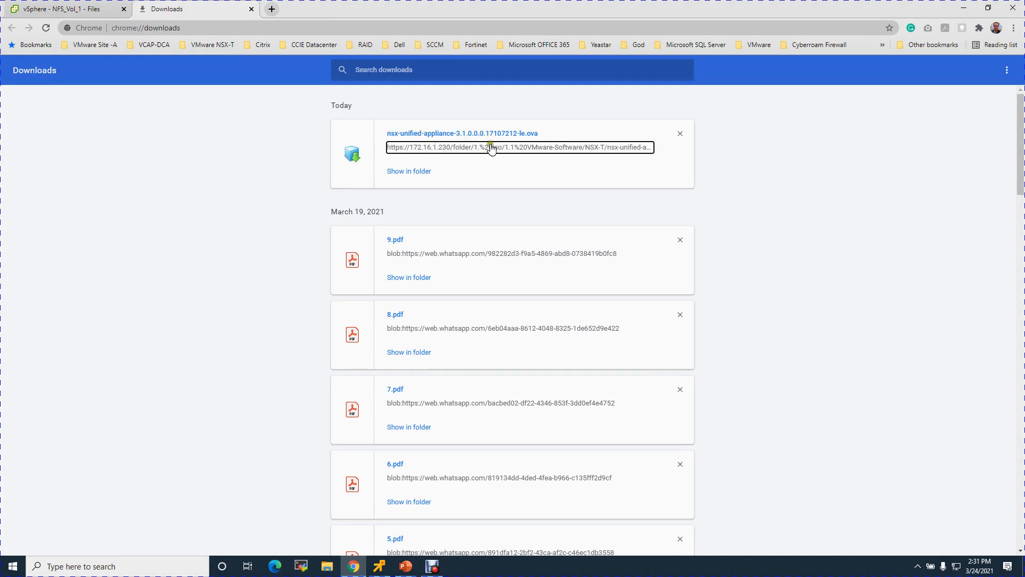
pyautogui.click(89, 13)
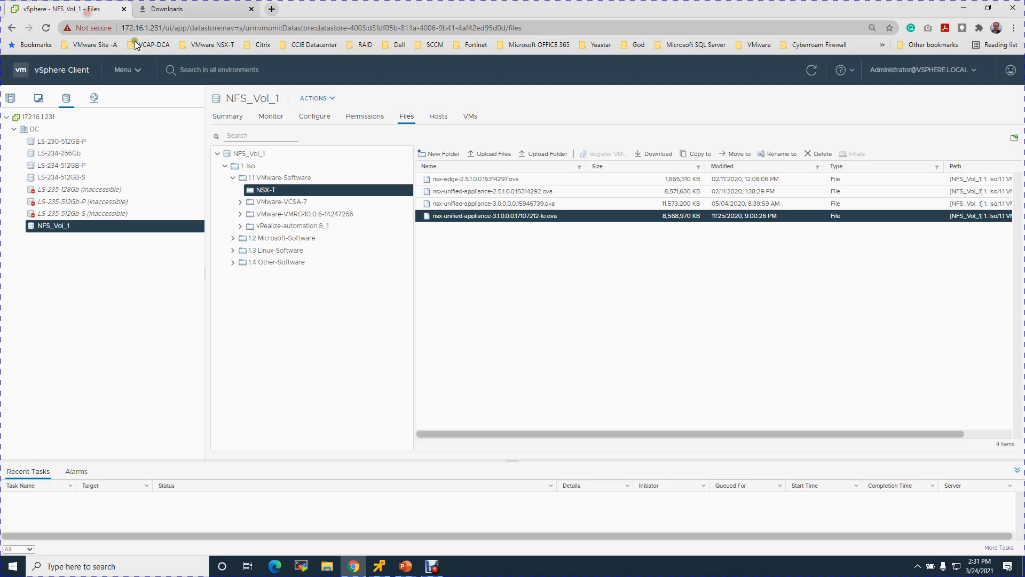
pyautogui.click(10, 99)
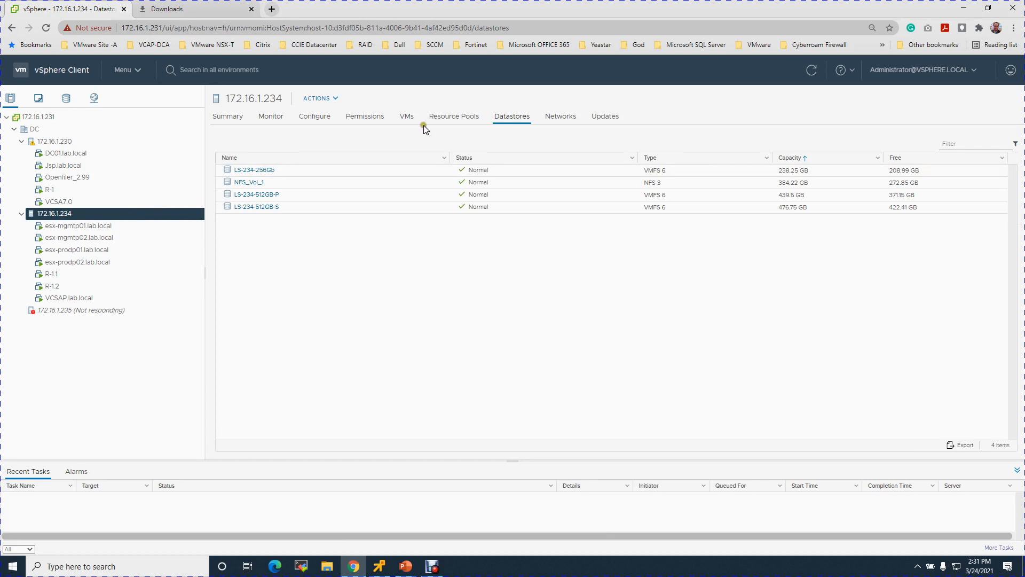
pyautogui.click(406, 116)
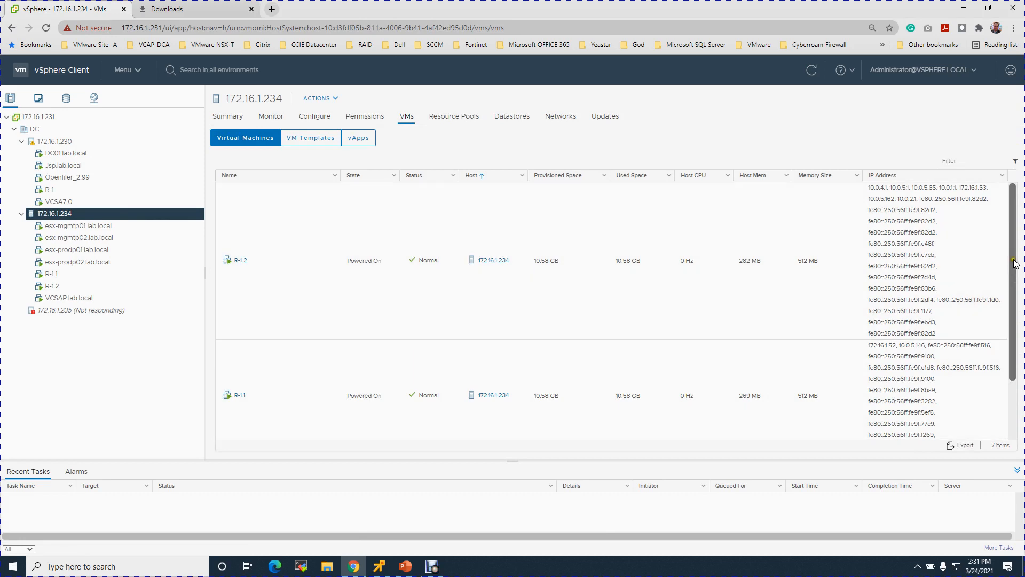
pyautogui.moveTo(1012, 259); pyautogui.dragTo(1010, 335)
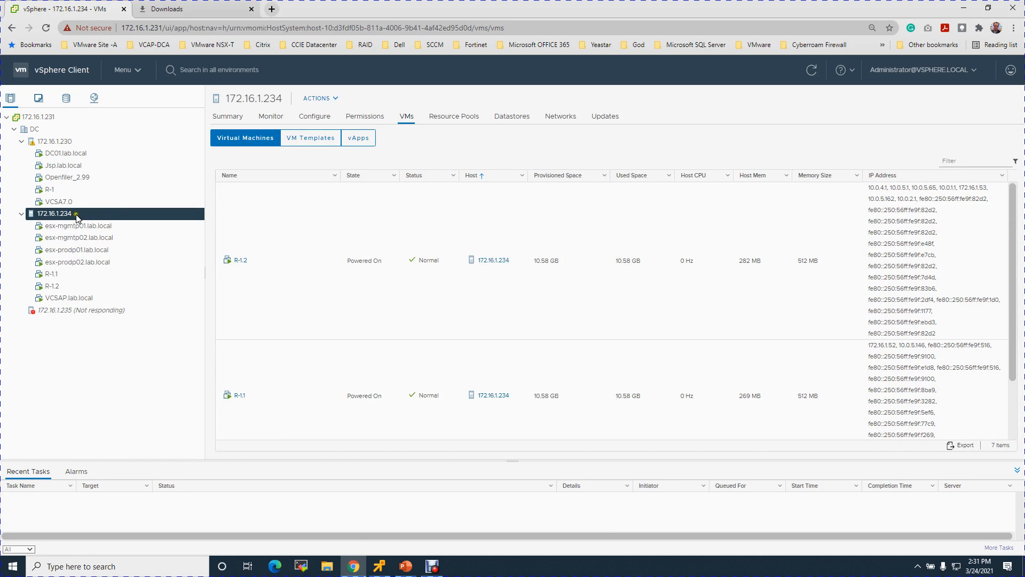
# Deploy an OVF template on host 172.16.1.234 using nsx-unified-appliance-3.1.0.0.0.17107212-le.ova from Downloads.
pyautogui.rightClick(77, 216)
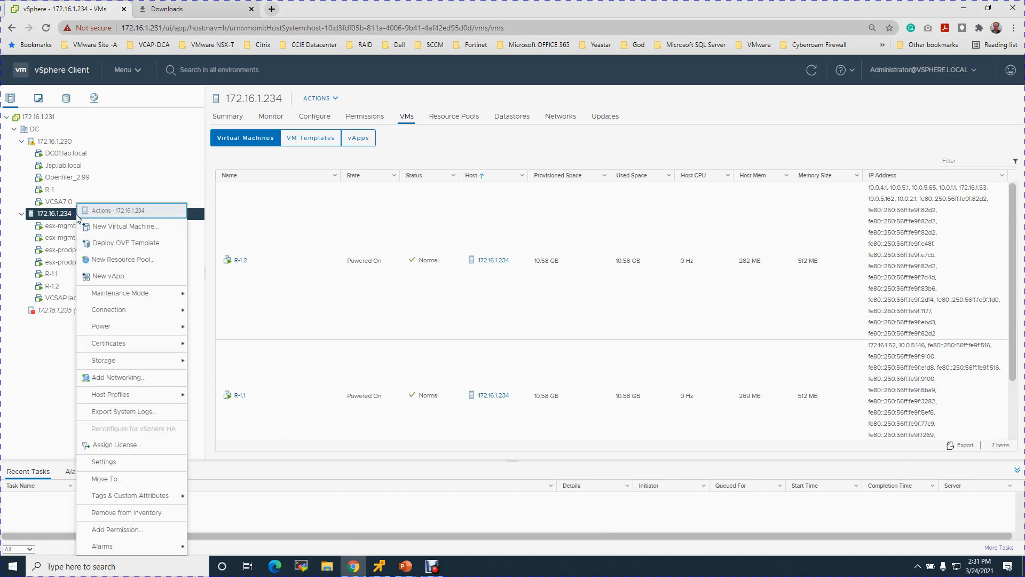
pyautogui.click(141, 243)
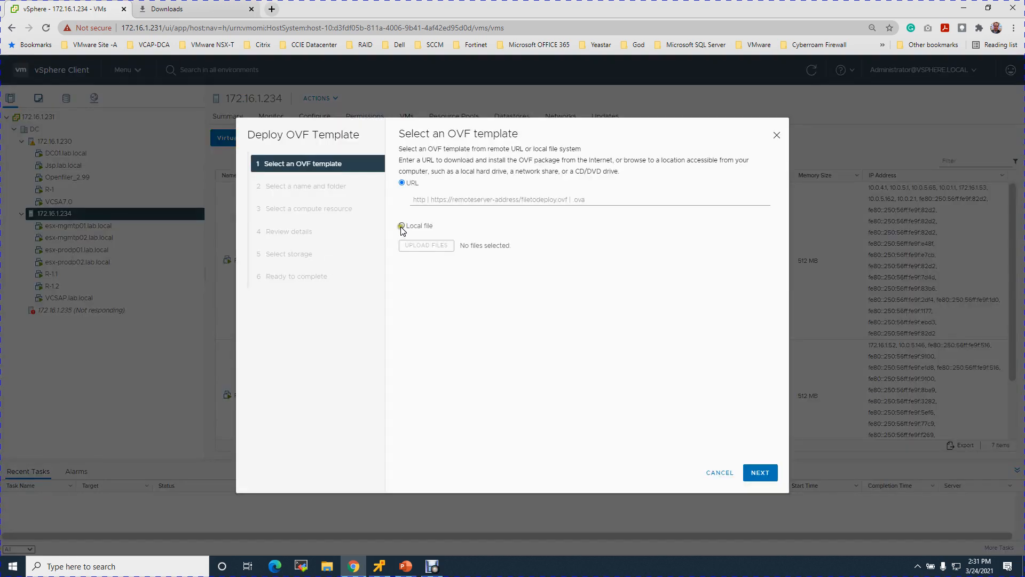
pyautogui.click(402, 226)
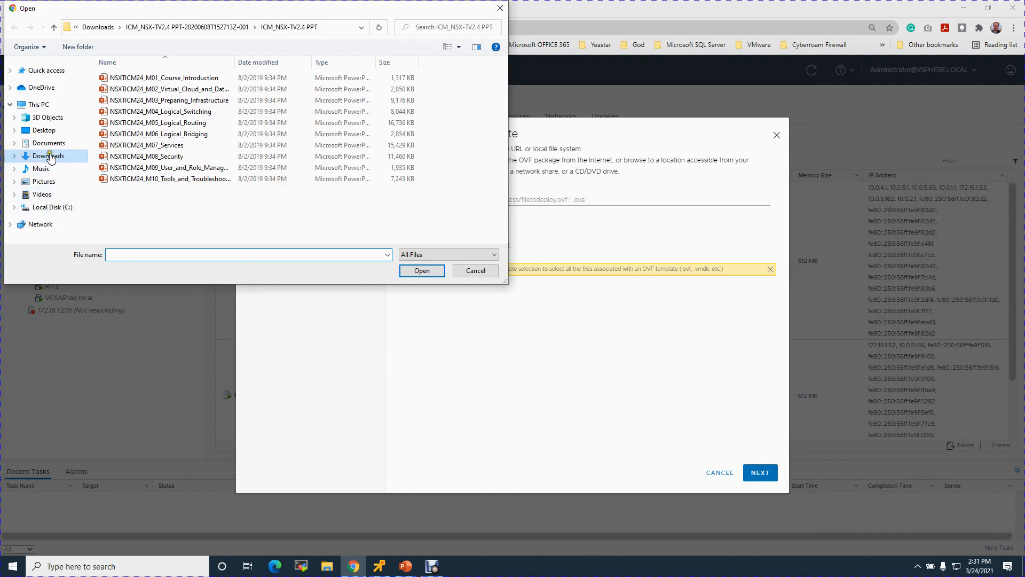
pyautogui.click(50, 158)
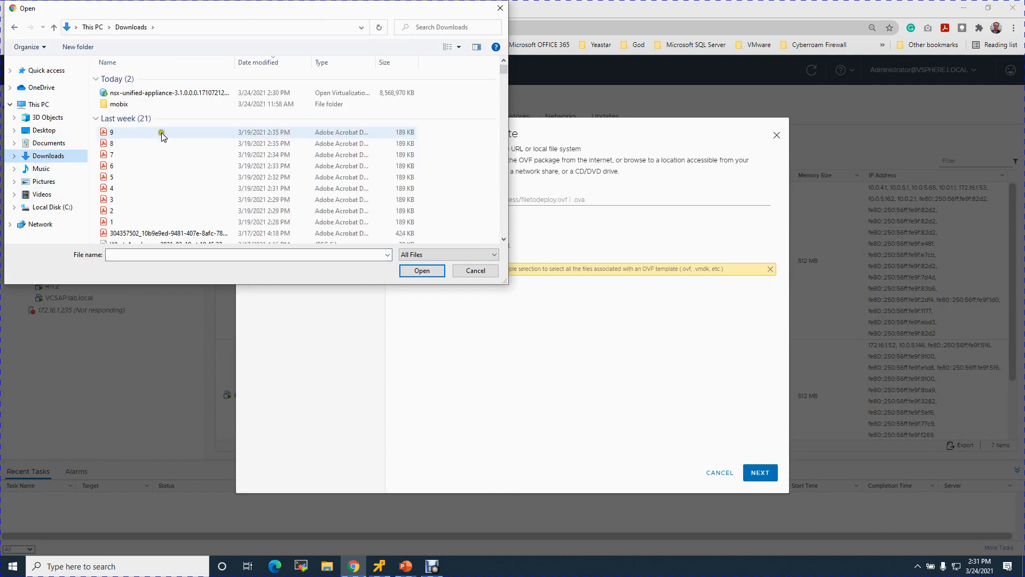
pyautogui.click(147, 93)
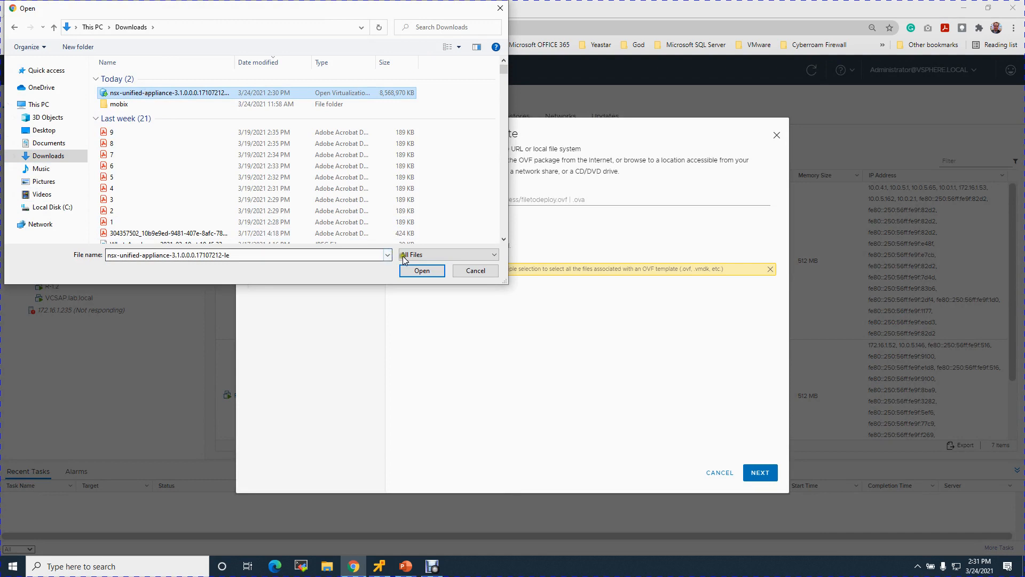
pyautogui.click(414, 271)
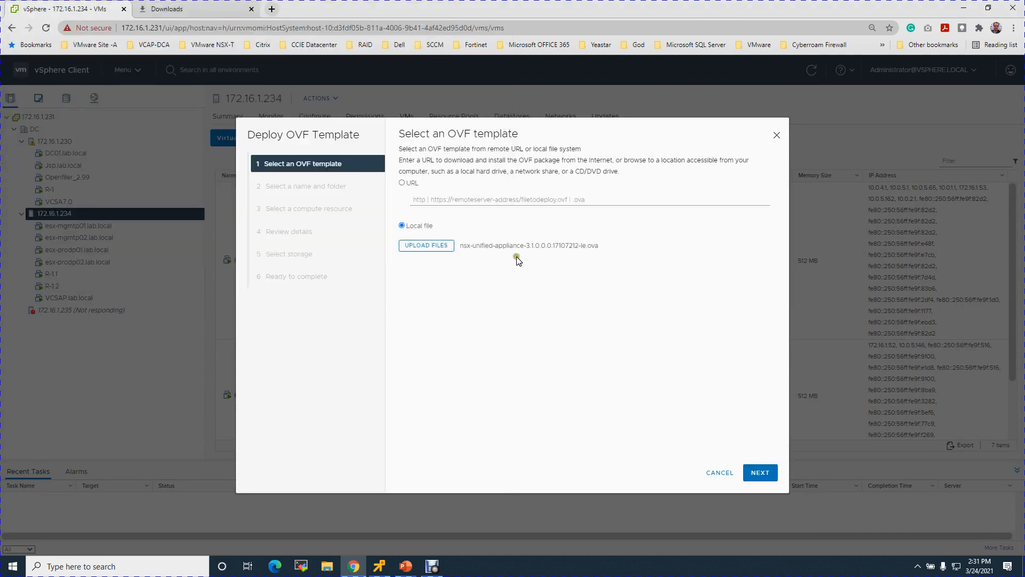
# Name the VM NSXP01.lab.local and place it in the DC datacenter.
pyautogui.click(764, 474)
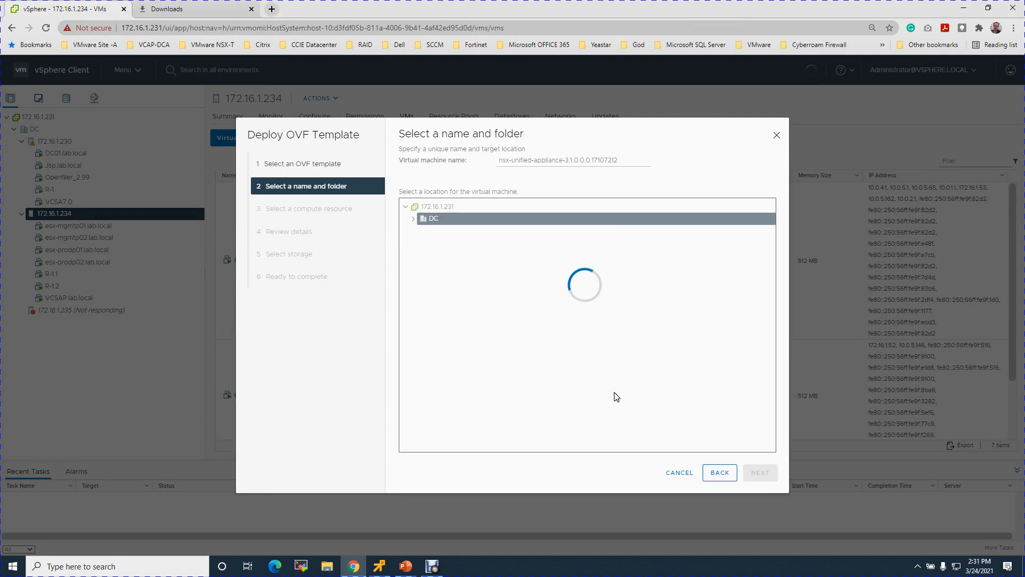
pyautogui.moveTo(623, 160); pyautogui.dragTo(492, 172)
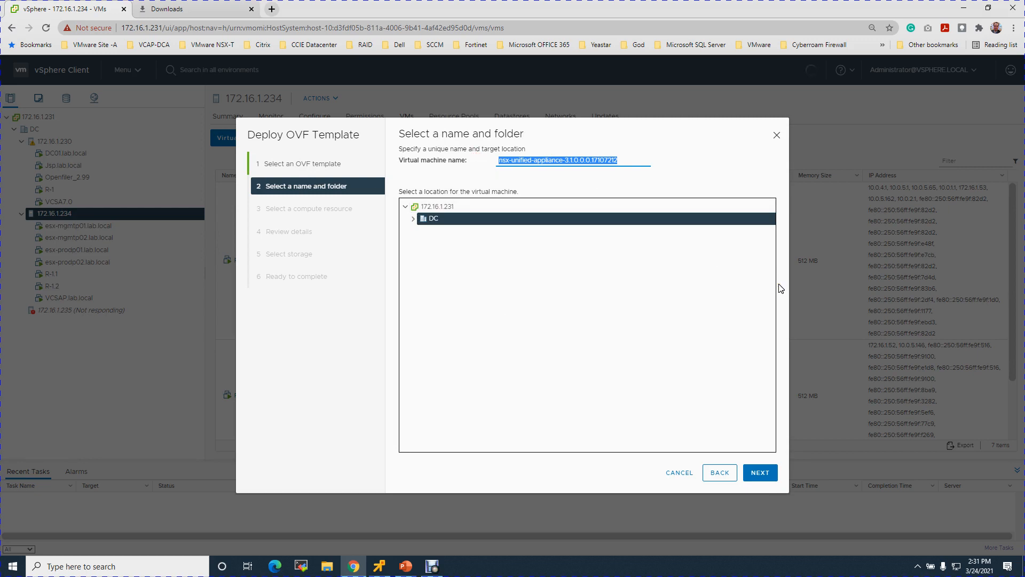
pyautogui.write('NSXP01.lab.local')
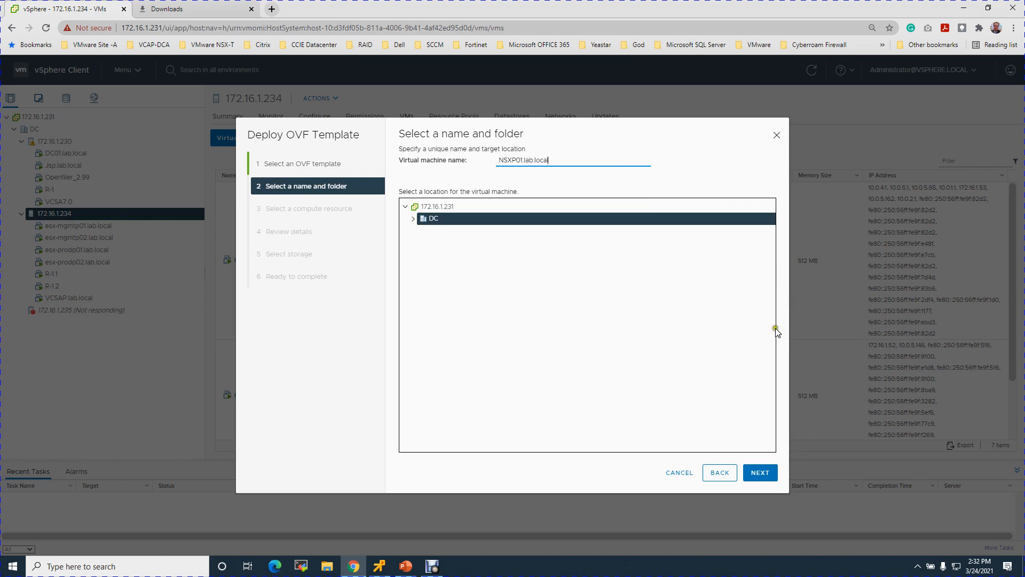
pyautogui.click(413, 219)
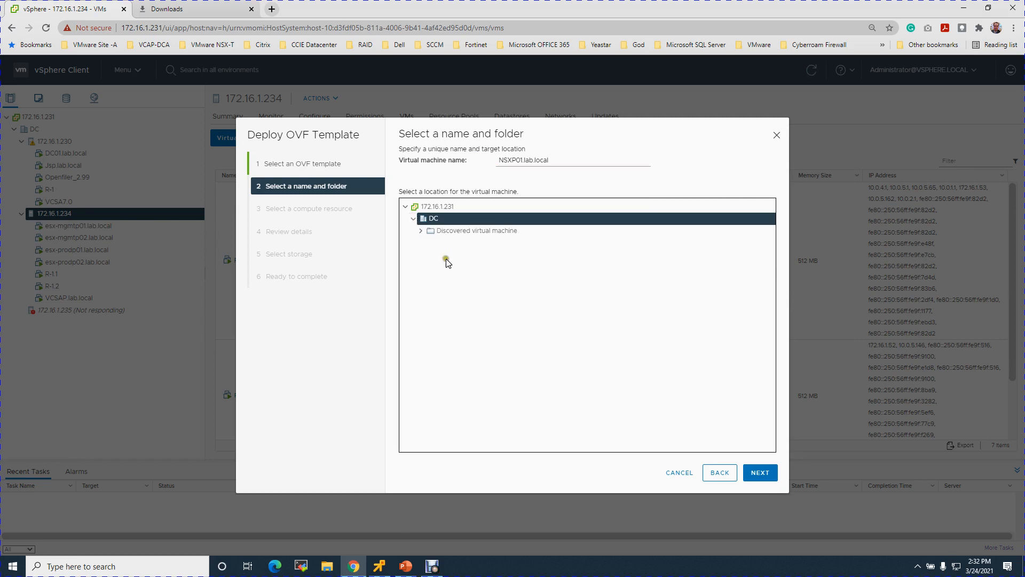
pyautogui.click(763, 472)
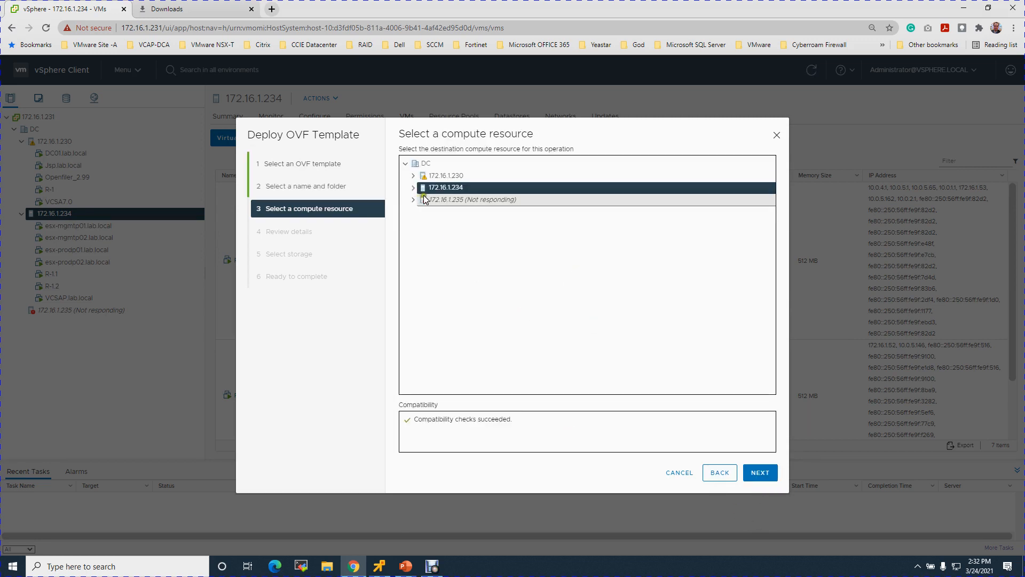
# Select host 172.16.1.234 as compute resource and accept the template review details.
pyautogui.click(445, 189)
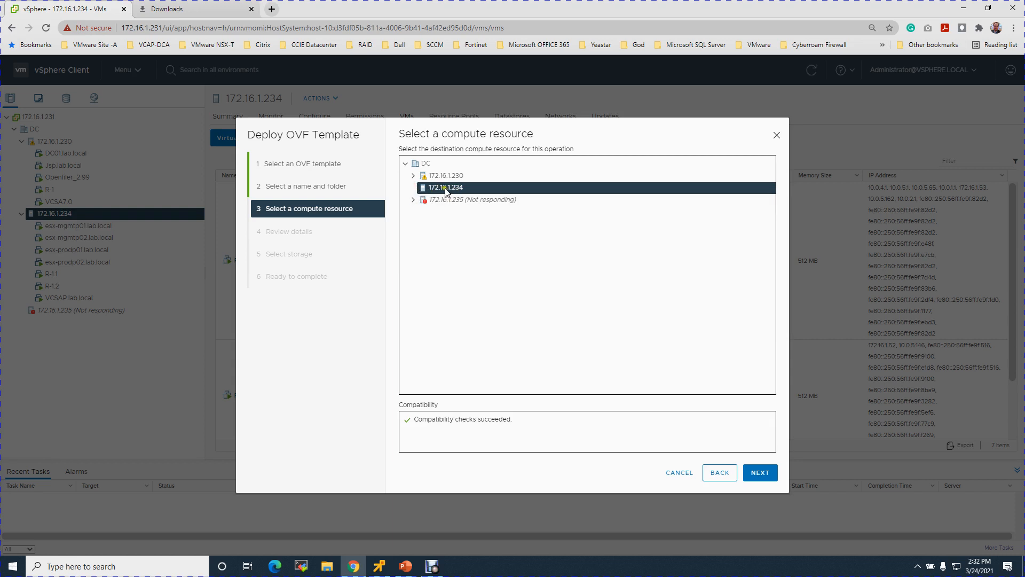
pyautogui.click(761, 473)
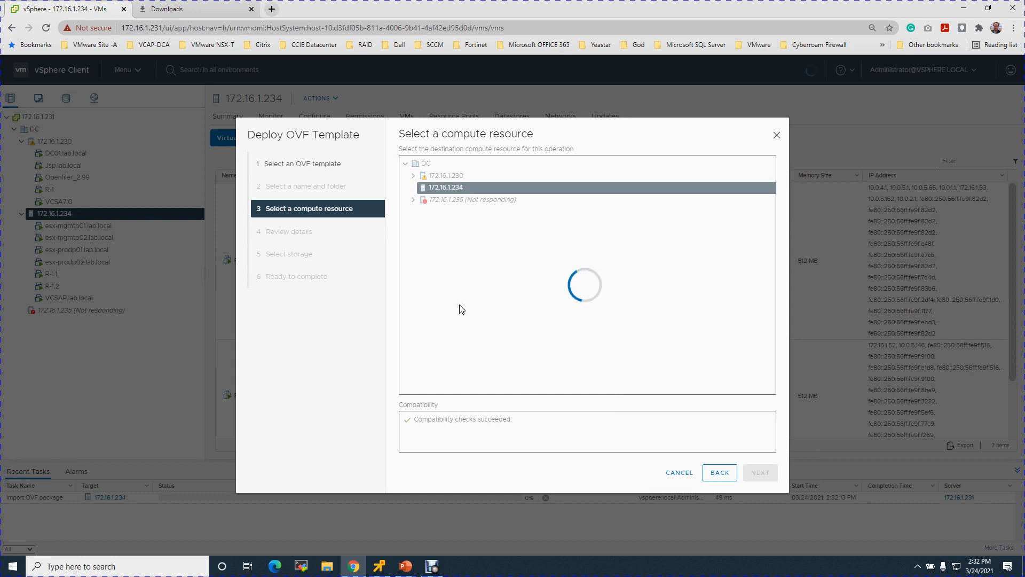
pyautogui.click(470, 230)
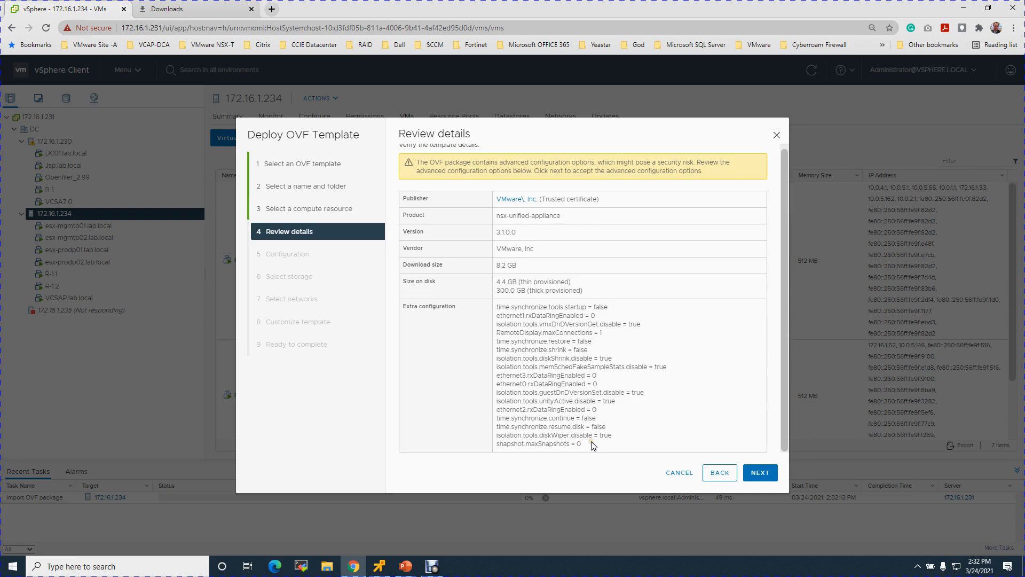
pyautogui.click(760, 471)
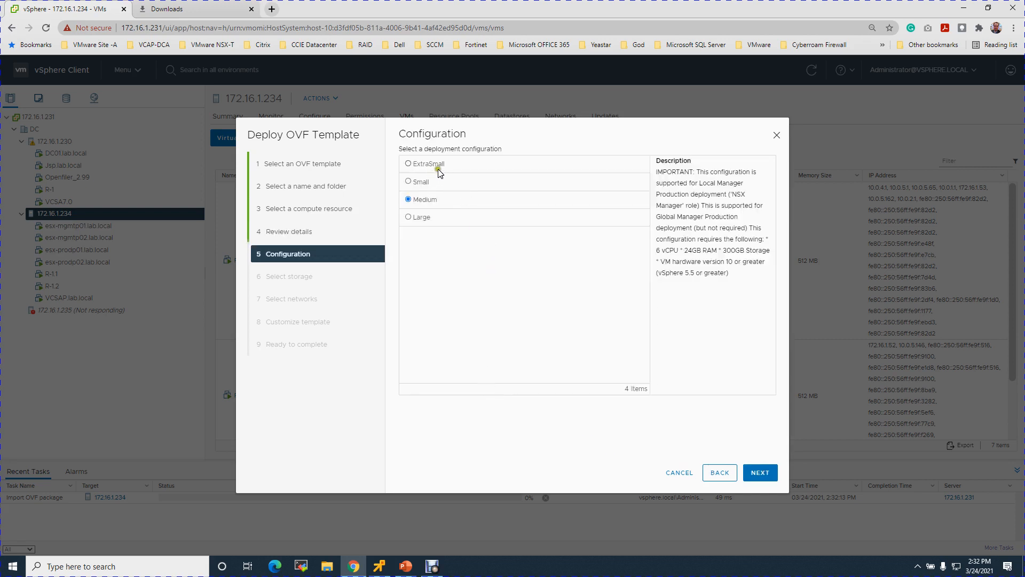
# Compare the ExtraSmall, Small and Medium deployment size requirements.
pyautogui.click(413, 166)
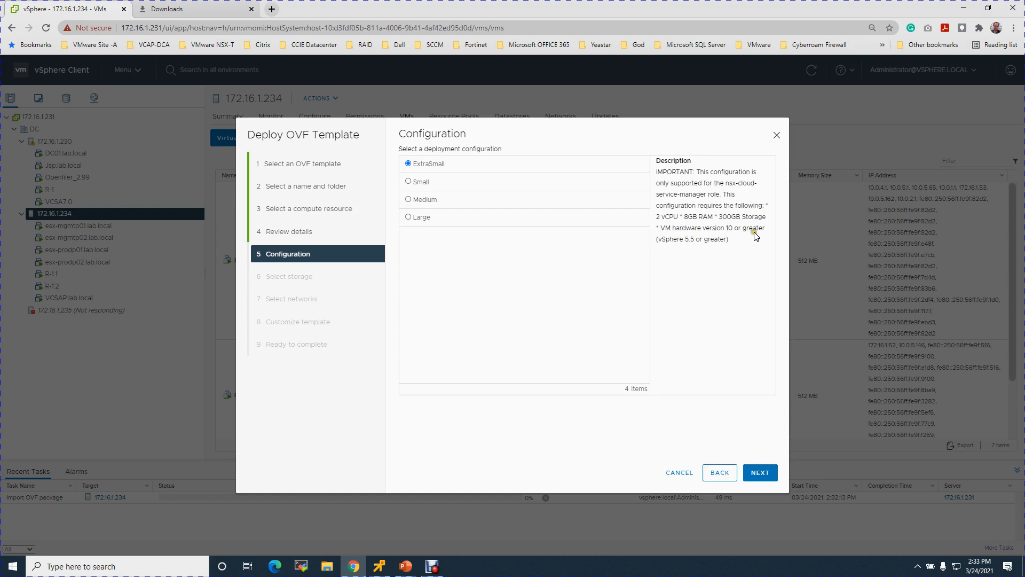
pyautogui.click(415, 182)
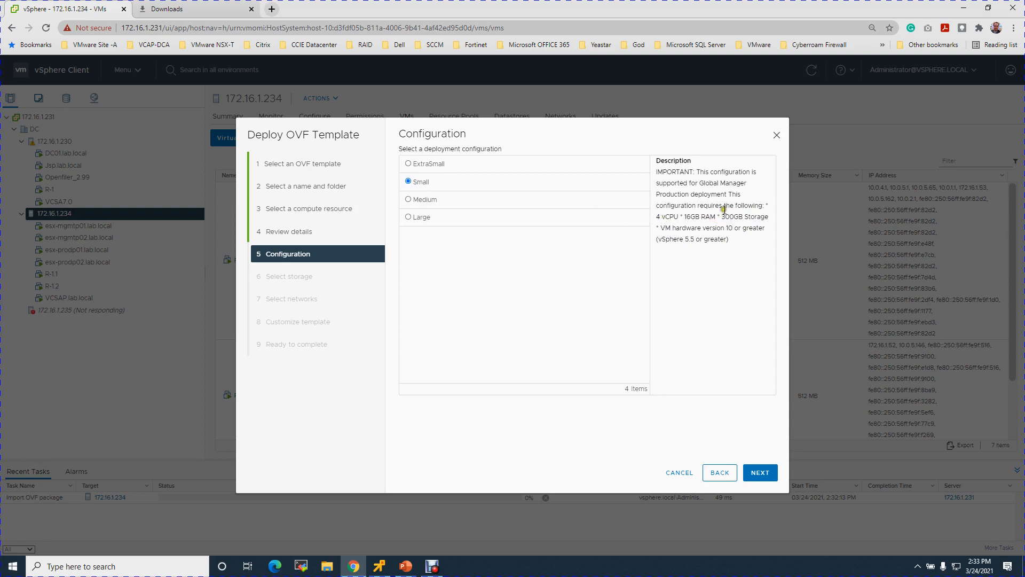
pyautogui.moveTo(703, 182); pyautogui.dragTo(746, 182)
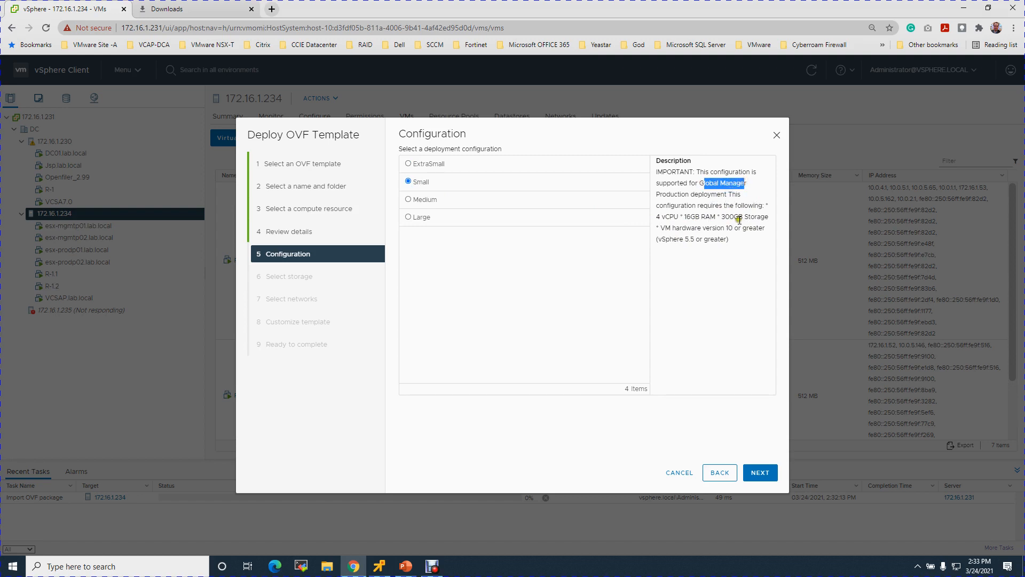
pyautogui.click(696, 204)
pyautogui.click(408, 199)
pyautogui.click(697, 192)
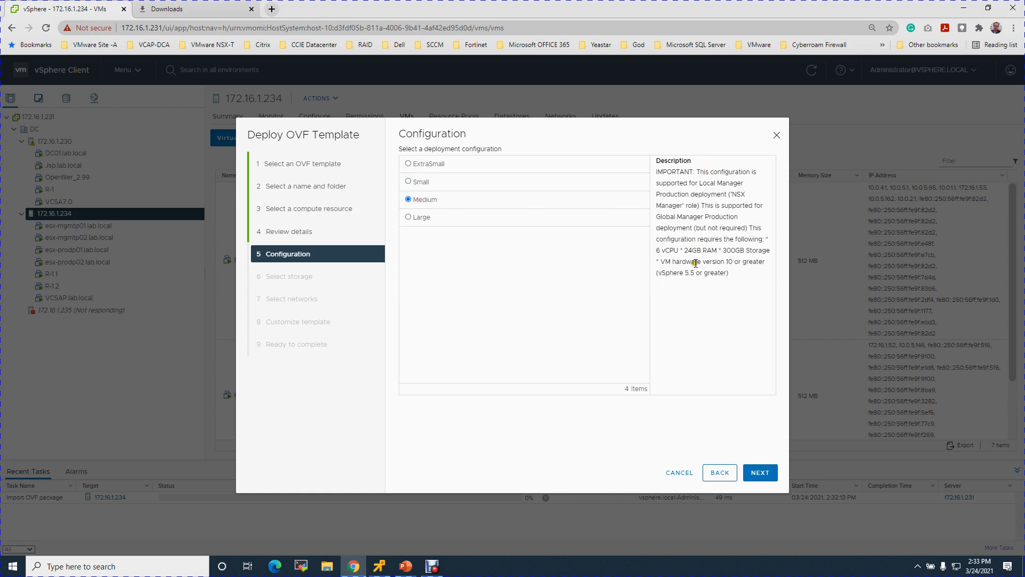
# Review the RAM and Local/Global Manager notes, then choose the Small size.
pyautogui.click(657, 256)
pyautogui.click(706, 253)
pyautogui.moveTo(688, 250); pyautogui.dragTo(777, 258)
pyautogui.moveTo(702, 183); pyautogui.dragTo(739, 183)
pyautogui.moveTo(670, 217); pyautogui.dragTo(738, 217)
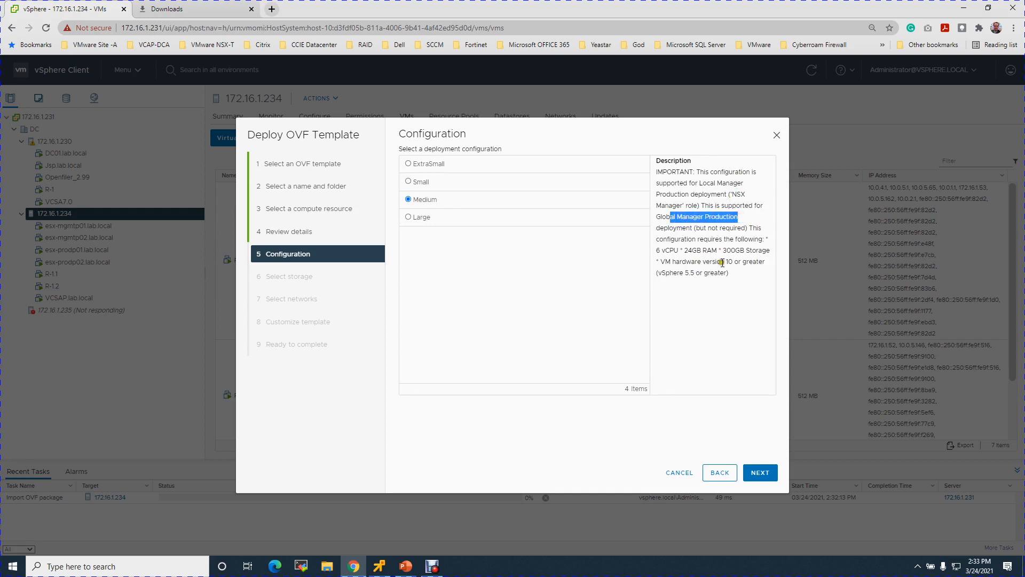
pyautogui.click(424, 184)
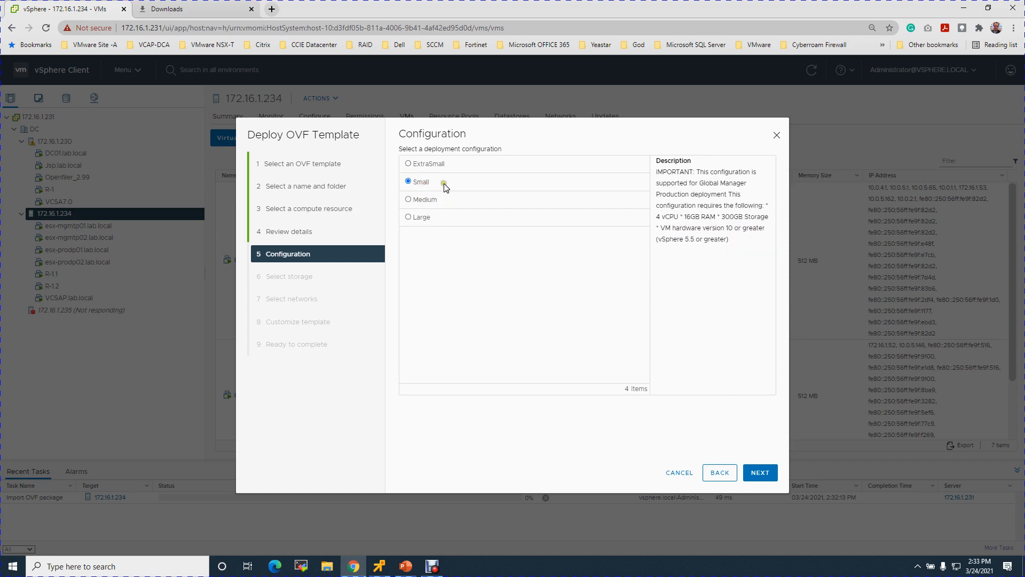
pyautogui.click(758, 474)
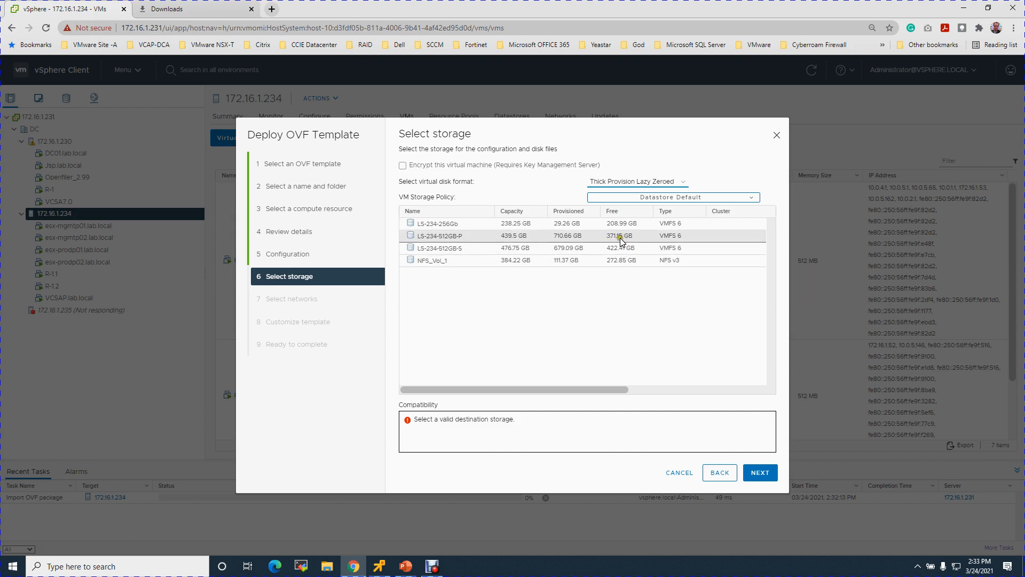
# Store the VM on datastore LS-234-512GB-P with thin-provisioned virtual disks.
pyautogui.click(452, 239)
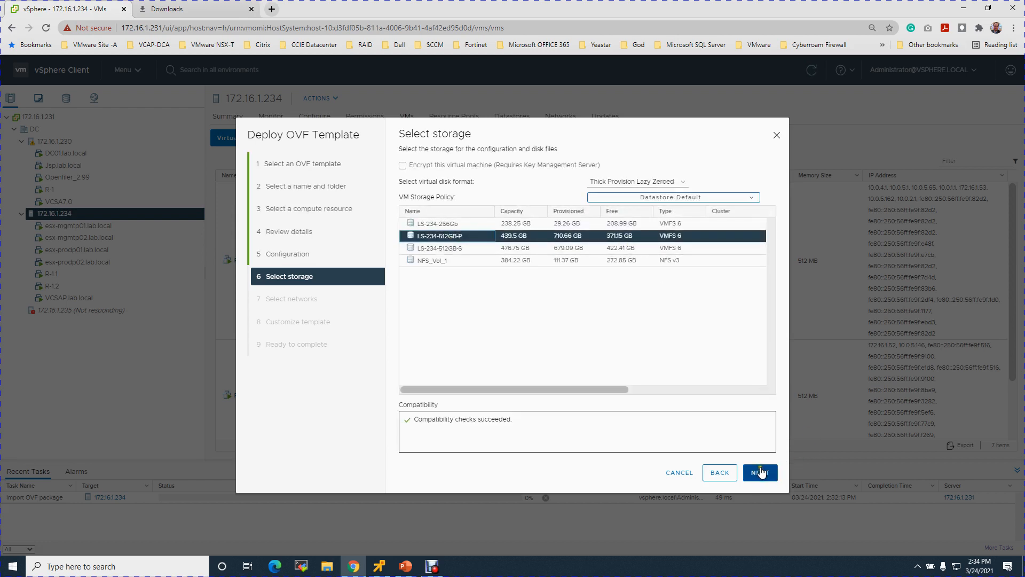
pyautogui.click(681, 182)
pyautogui.click(619, 211)
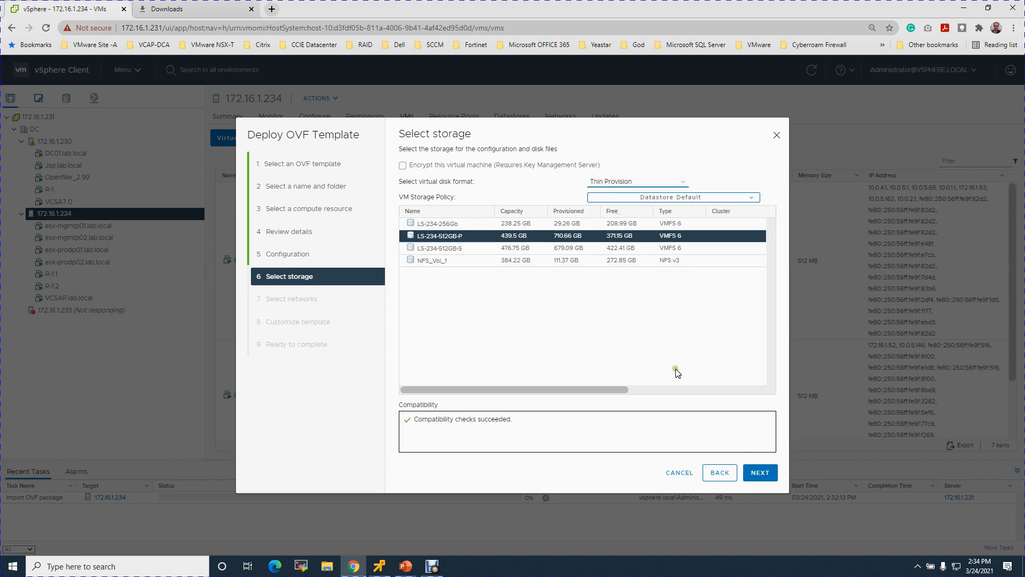
pyautogui.click(766, 471)
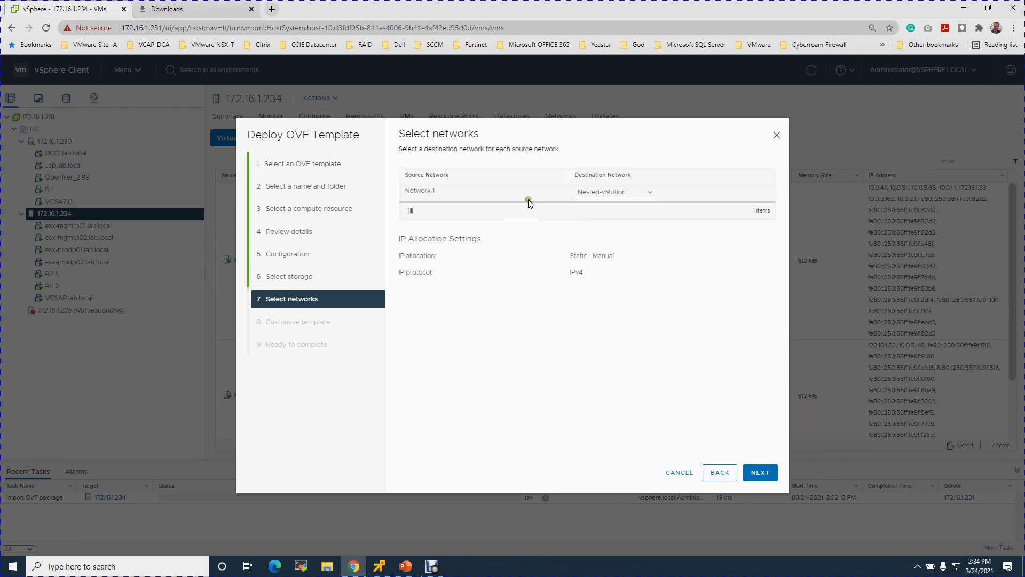
# Map the destination network to Nested-Trunk and continue to template customization.
pyautogui.click(653, 193)
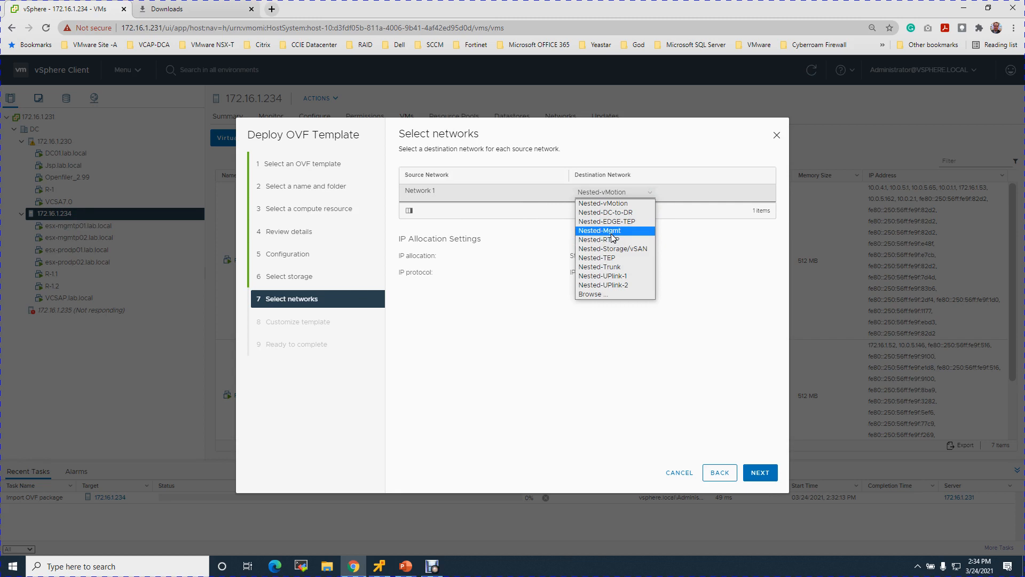
pyautogui.click(615, 266)
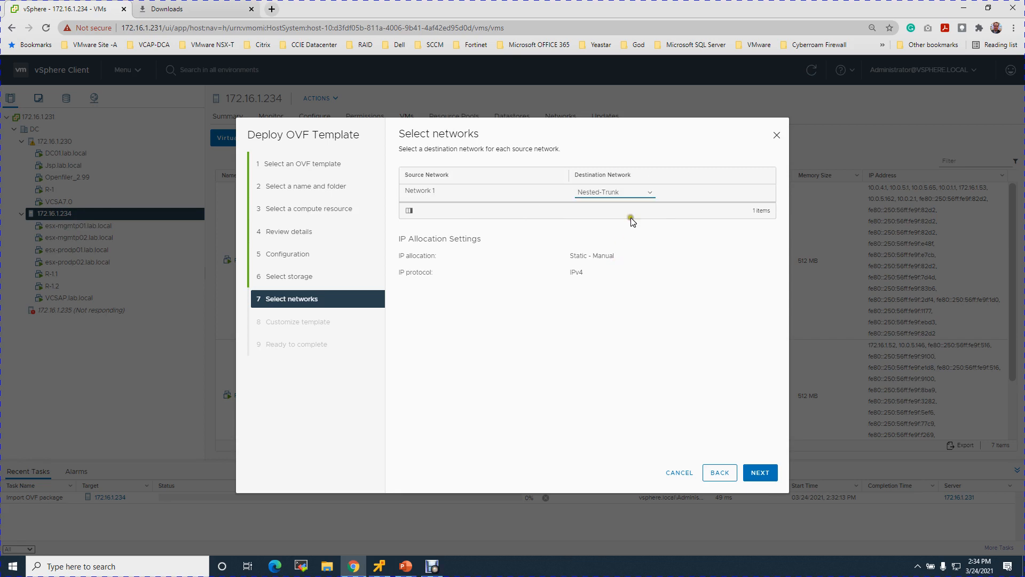
pyautogui.click(762, 473)
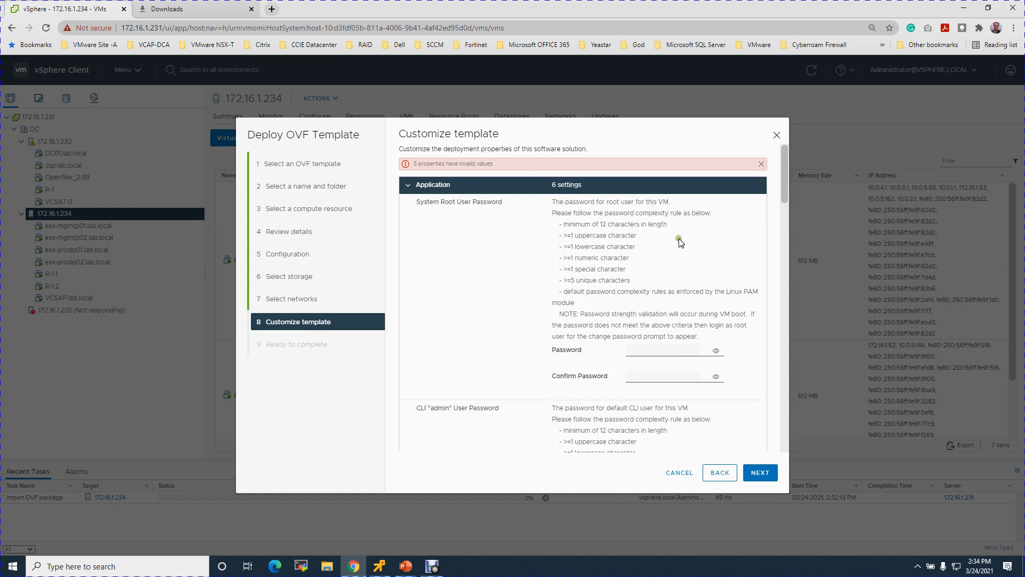
# Review the root password requirements, including the 12-character minimum.
pyautogui.moveTo(441, 202); pyautogui.dragTo(501, 209)
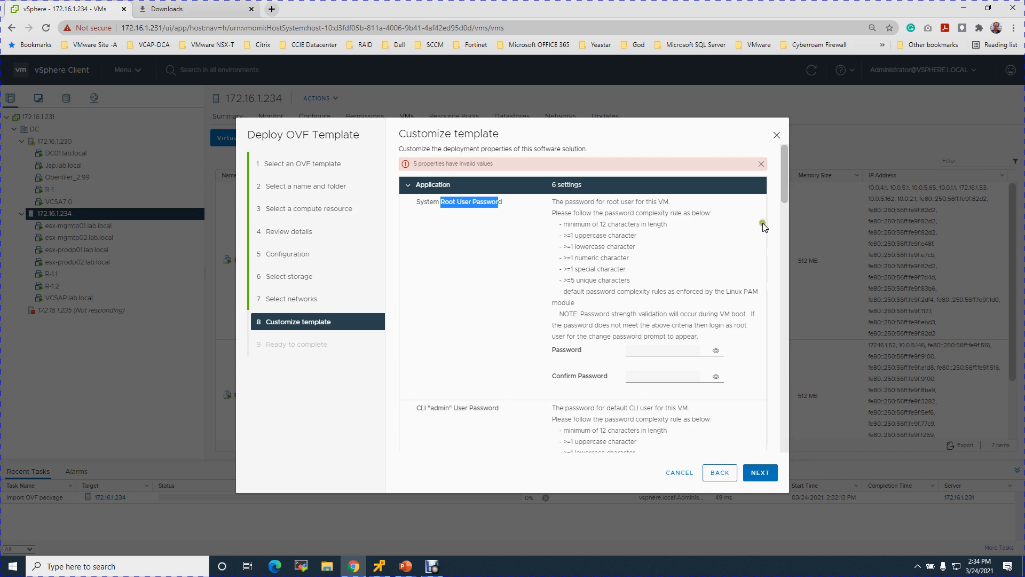
pyautogui.moveTo(782, 178)
pyautogui.mouseDown()
pyautogui.moveTo(782, 209)
pyautogui.moveTo(784, 179)
pyautogui.mouseUp()
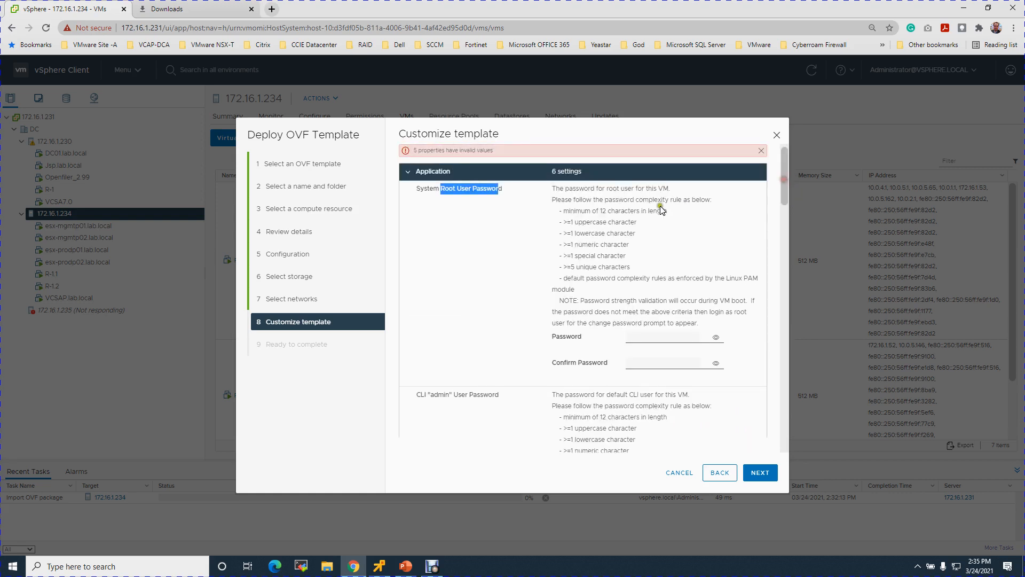
pyautogui.moveTo(592, 211); pyautogui.dragTo(661, 217)
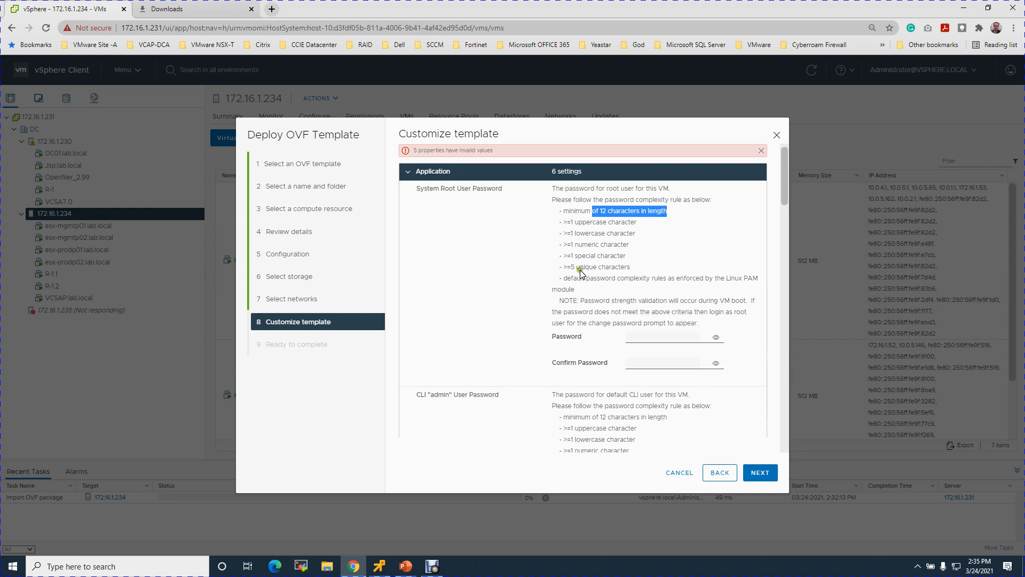
# Enter and confirm the root user password, revealing both fields to verify.
pyautogui.click(647, 338)
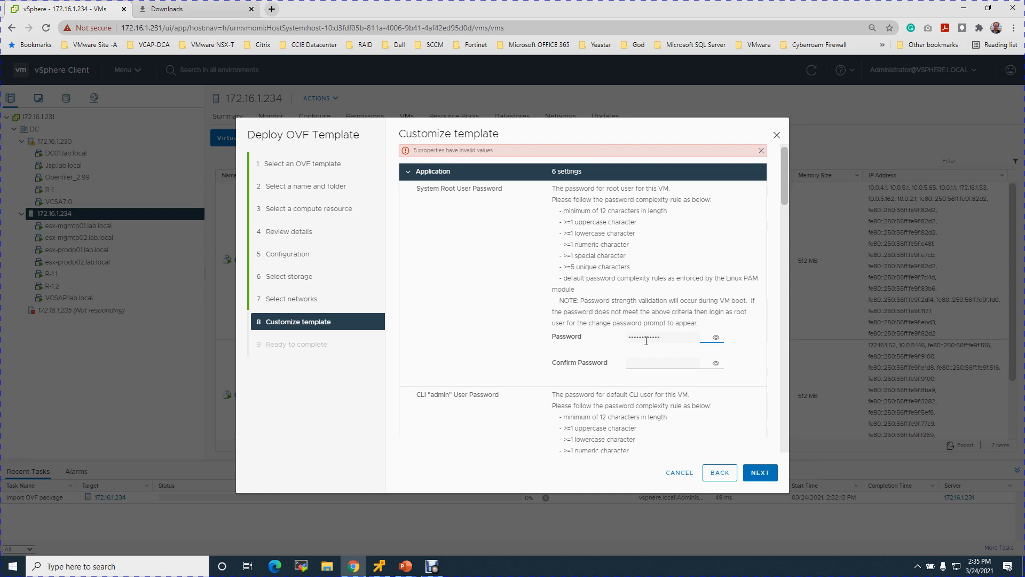
pyautogui.click(715, 337)
pyautogui.click(665, 359)
pyautogui.click(638, 364)
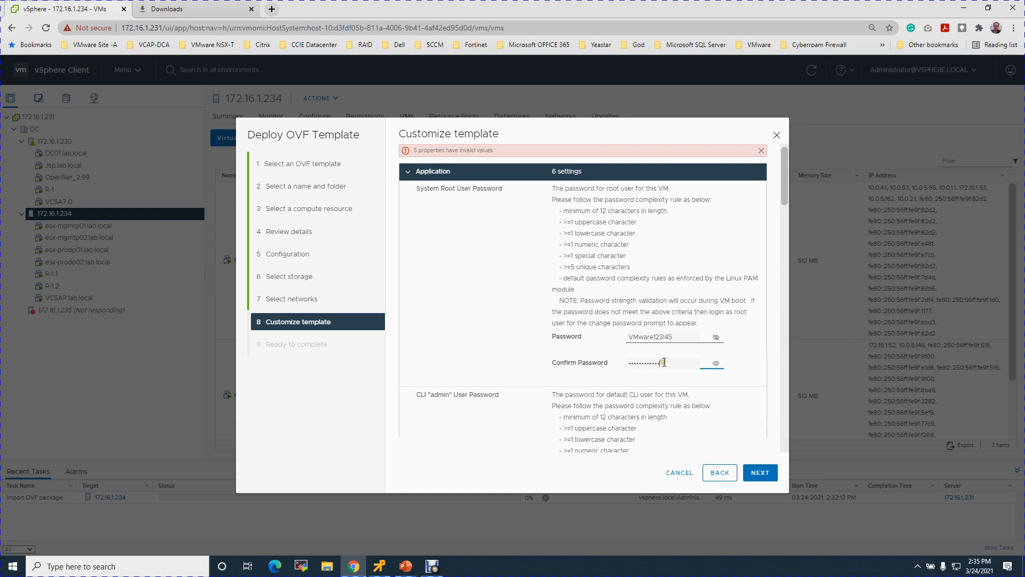
pyautogui.click(716, 365)
pyautogui.moveTo(787, 191); pyautogui.dragTo(776, 232)
# Enter and confirm the CLI admin user password, revealing it to verify.
pyautogui.click(646, 331)
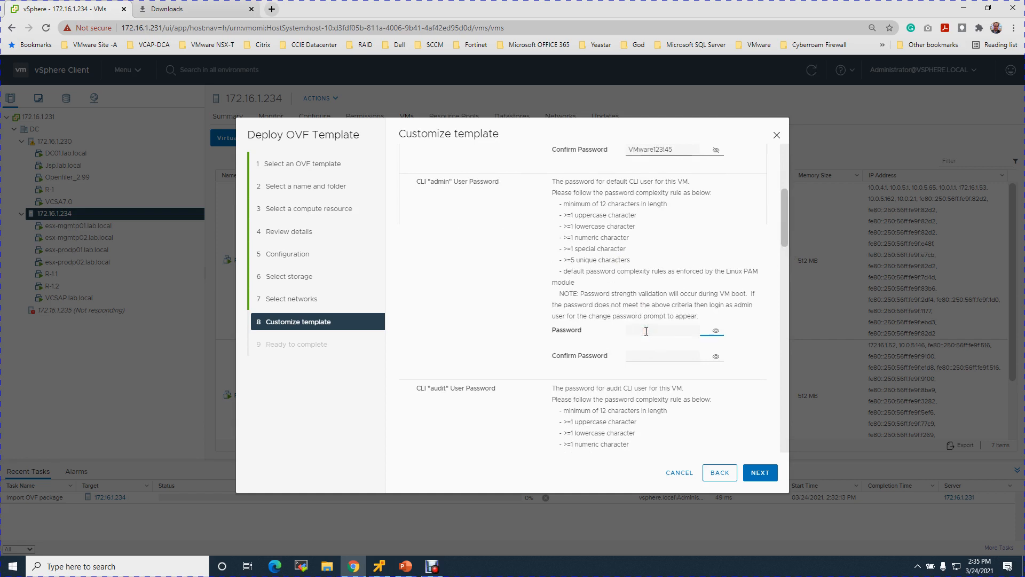
pyautogui.write('V')
pyautogui.click(716, 330)
pyautogui.click(696, 357)
pyautogui.moveTo(784, 237); pyautogui.dragTo(781, 274)
# Enter and confirm the CLI audit user password, revealing it to verify.
pyautogui.click(636, 362)
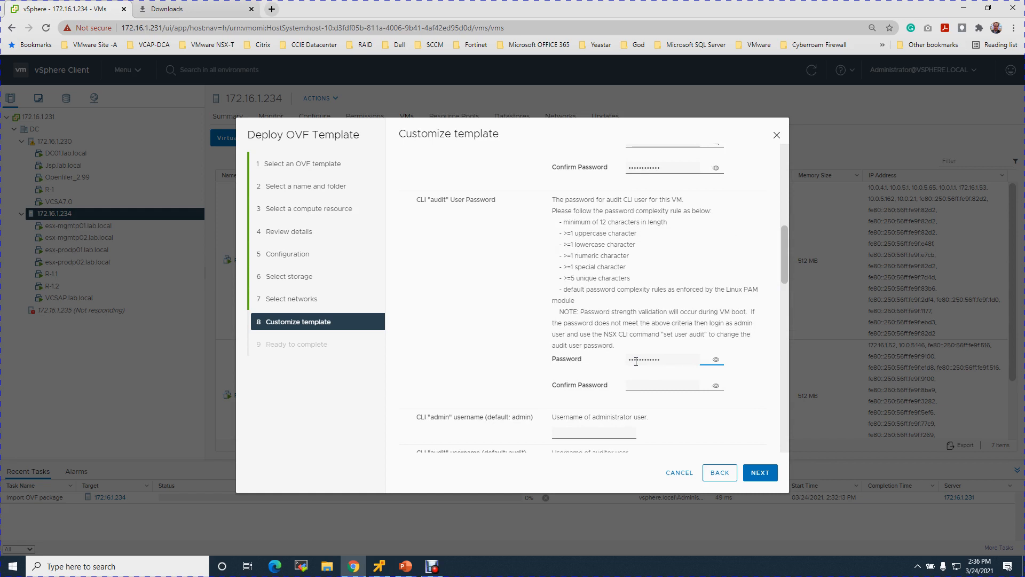
pyautogui.click(716, 360)
pyautogui.click(634, 385)
pyautogui.moveTo(783, 271); pyautogui.dragTo(785, 315)
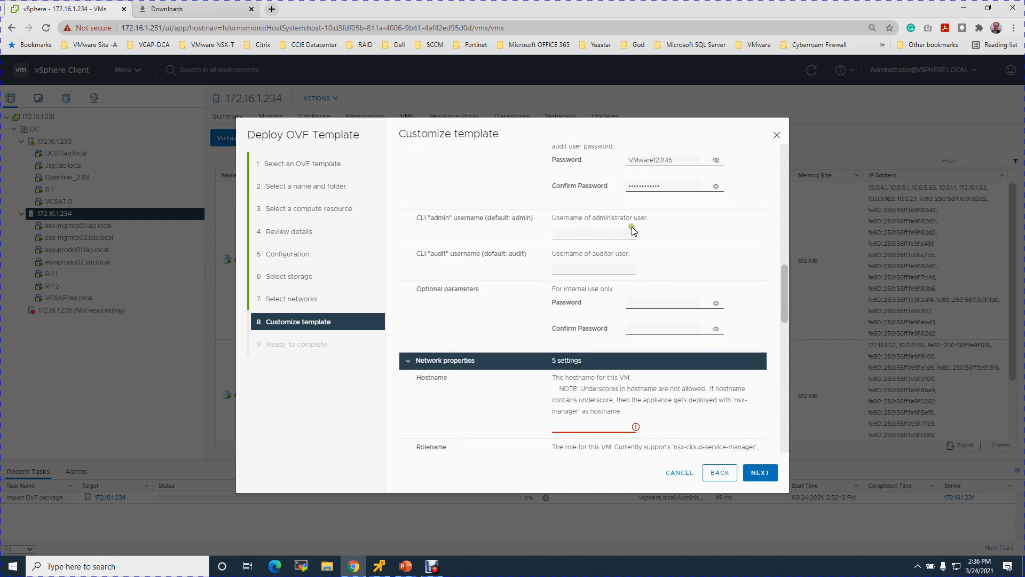
pyautogui.click(557, 244)
# Enter hostname NSXP01 and keep NSX Manager as the appliance role.
pyautogui.moveTo(785, 292); pyautogui.dragTo(783, 323)
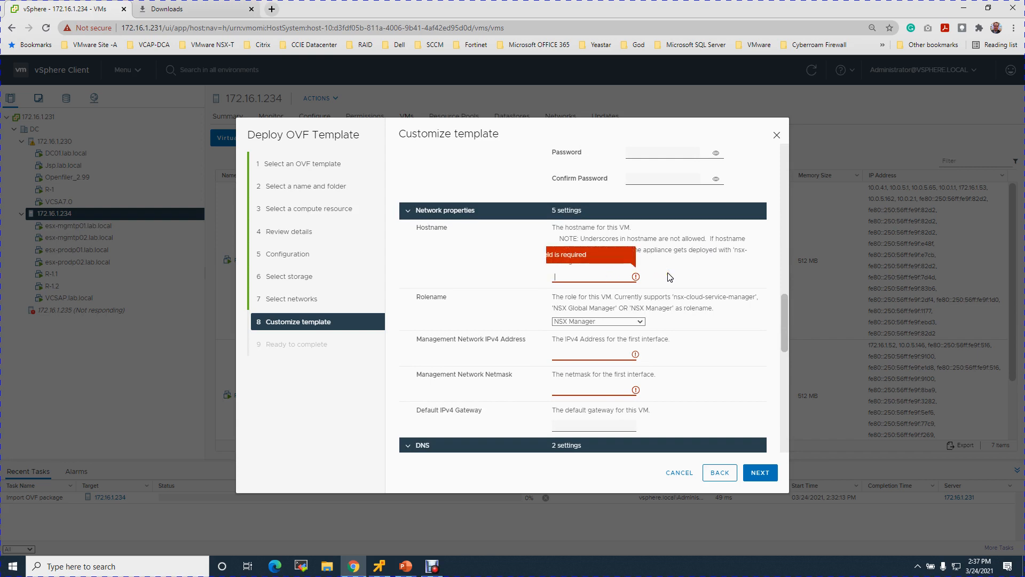
pyautogui.write('NSX')
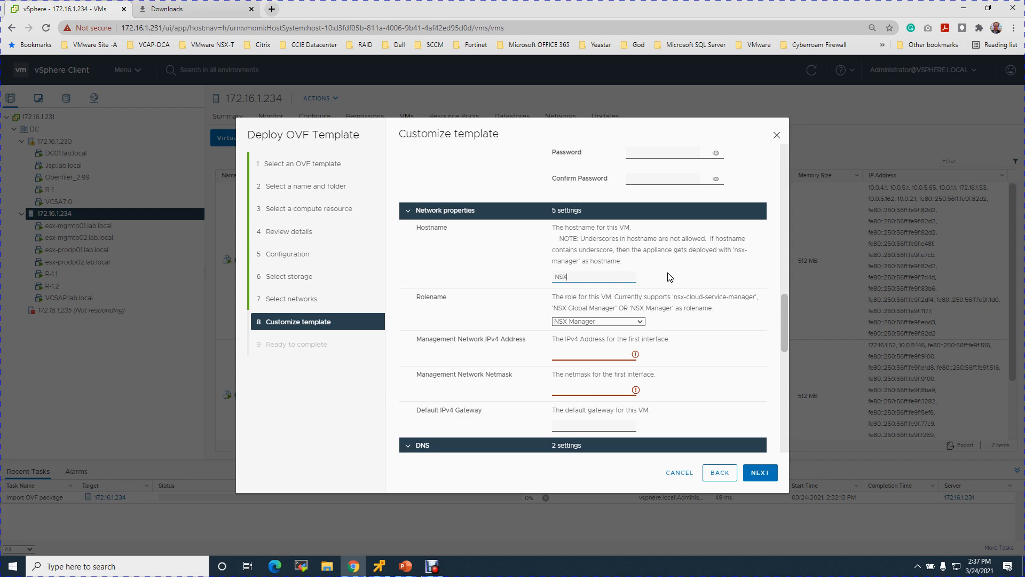
pyautogui.write('P01')
pyautogui.click(597, 248)
pyautogui.click(701, 269)
pyautogui.click(764, 312)
pyautogui.moveTo(783, 315); pyautogui.dragTo(783, 328)
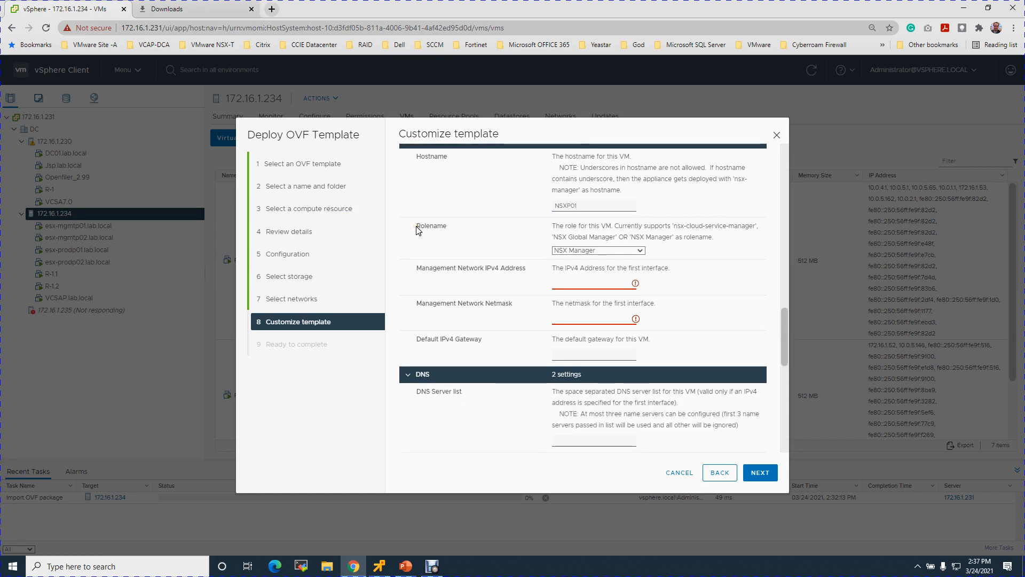
pyautogui.click(632, 250)
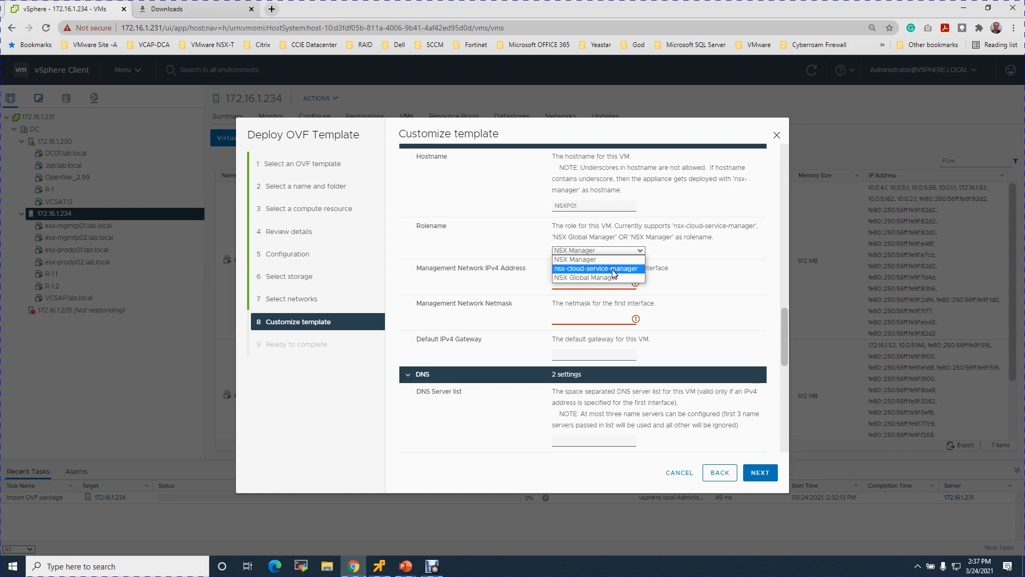
pyautogui.click(594, 260)
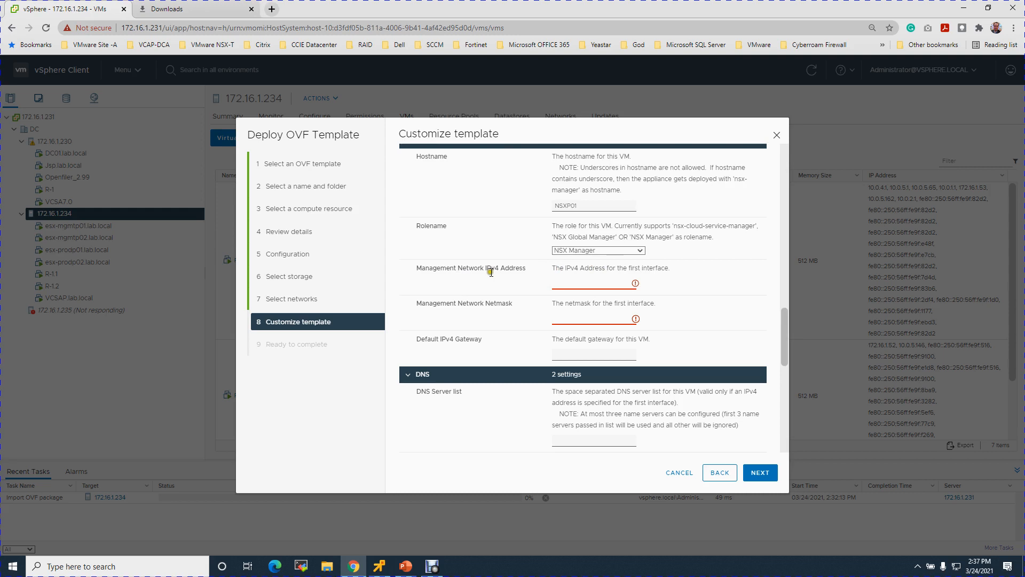
# Set management IP 10.0.1.20, netmask 255.255.255.0 and gateway 10.0.1.1.
pyautogui.click(588, 282)
pyautogui.write('10.0.1.20')
pyautogui.click(680, 308)
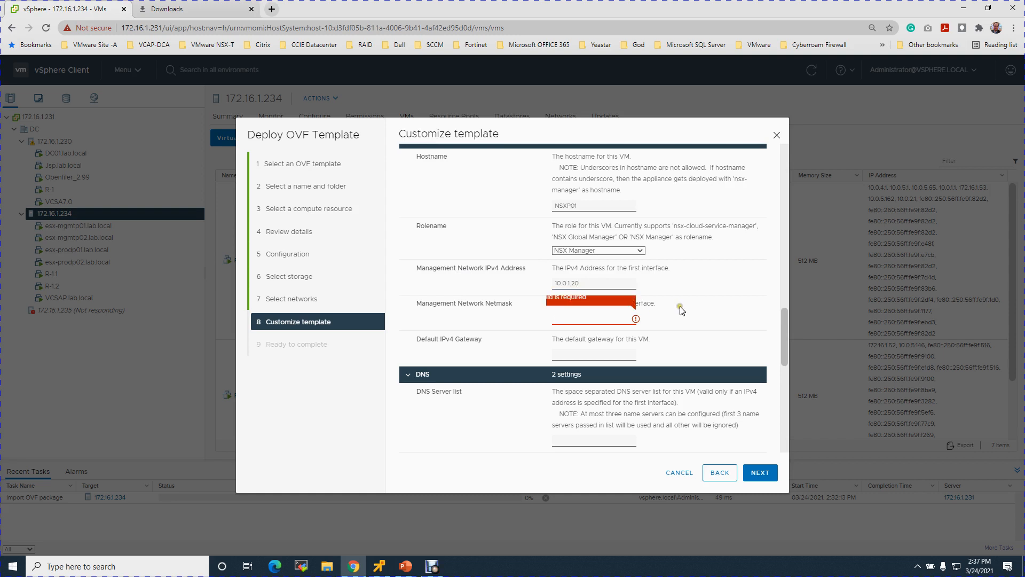
pyautogui.write('255.255.255.0')
pyautogui.click(583, 353)
pyautogui.write('10.0.1.1')
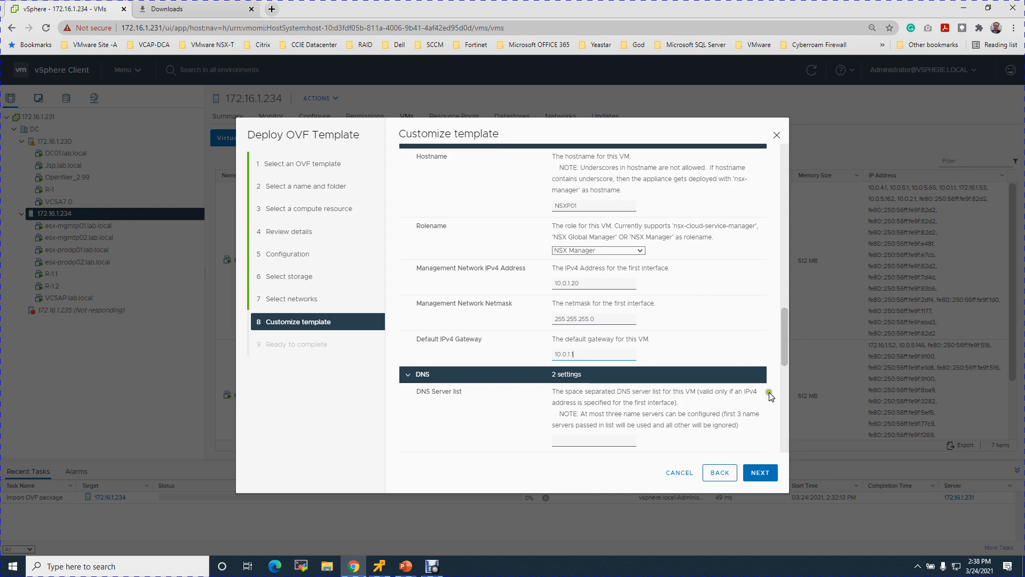
# Select the DNS server field and bring up the lab design slides in PowerPoint.
pyautogui.moveTo(781, 349); pyautogui.dragTo(782, 377)
pyautogui.click(570, 299)
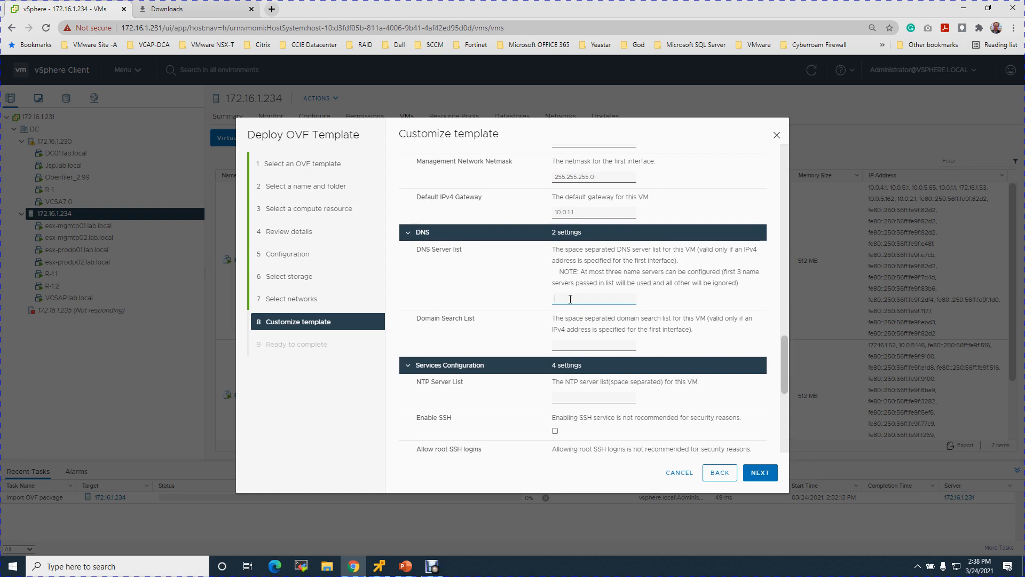
pyautogui.click(404, 569)
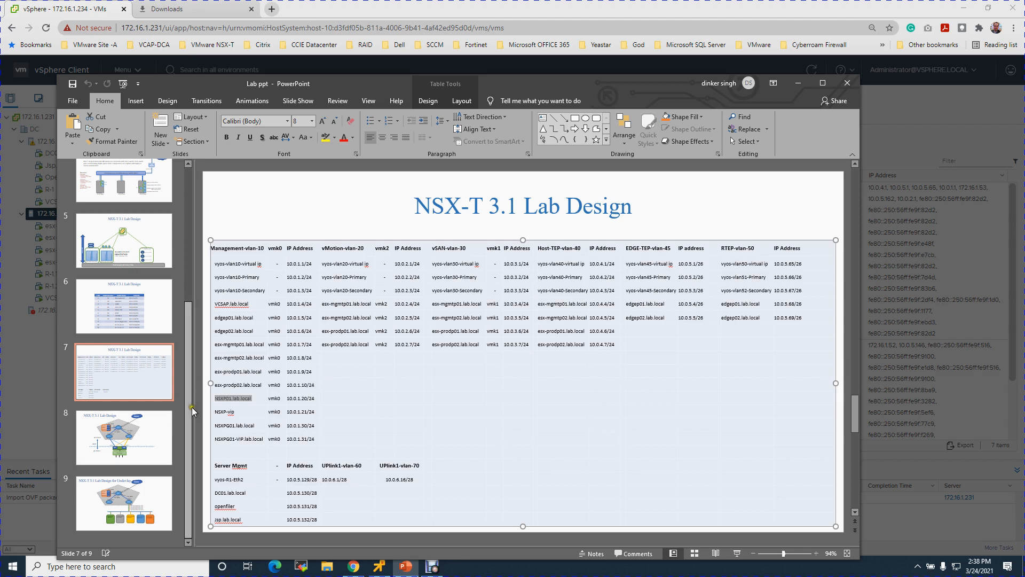
# Look up the DC address on PowerPoint slide 9 and enter 10.0.5.130 as the DNS server.
pyautogui.moveTo(191, 411)
pyautogui.mouseDown()
pyautogui.moveTo(189, 340)
pyautogui.moveTo(188, 416)
pyautogui.mouseUp()
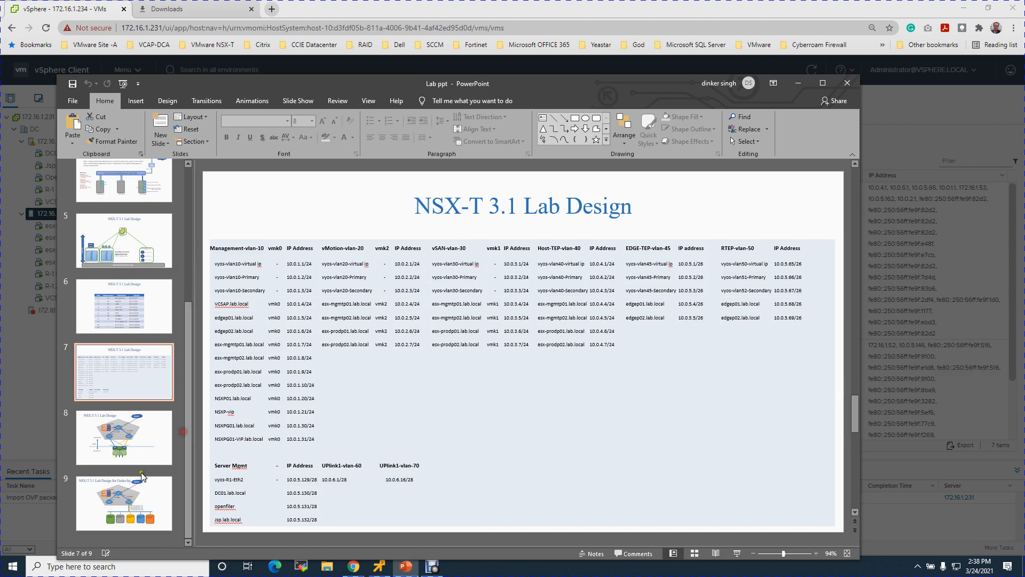
pyautogui.click(126, 498)
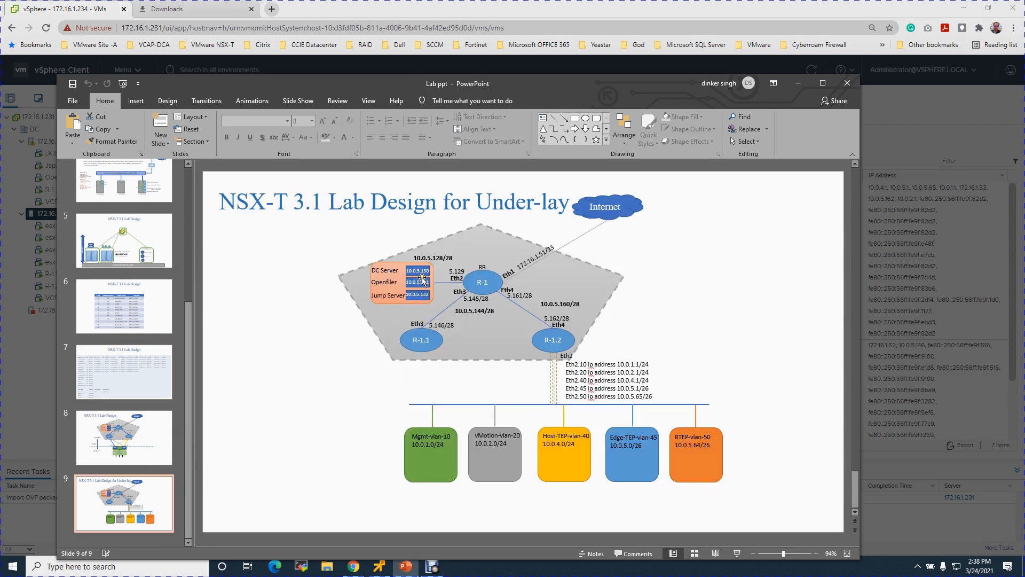
pyautogui.click(796, 83)
pyautogui.write('10.0.5.130')
# Enter lab.local as the domain search list and 216.239.35.4 216.239.35.8 as NTP servers.
pyautogui.click(573, 344)
pyautogui.write('lab')
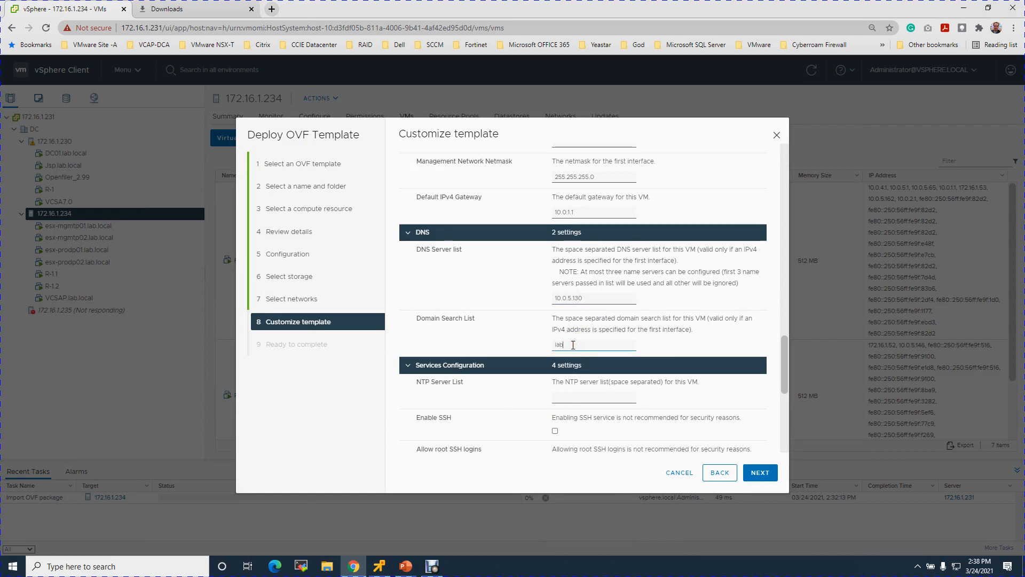
pyautogui.write('.local')
pyautogui.click(571, 395)
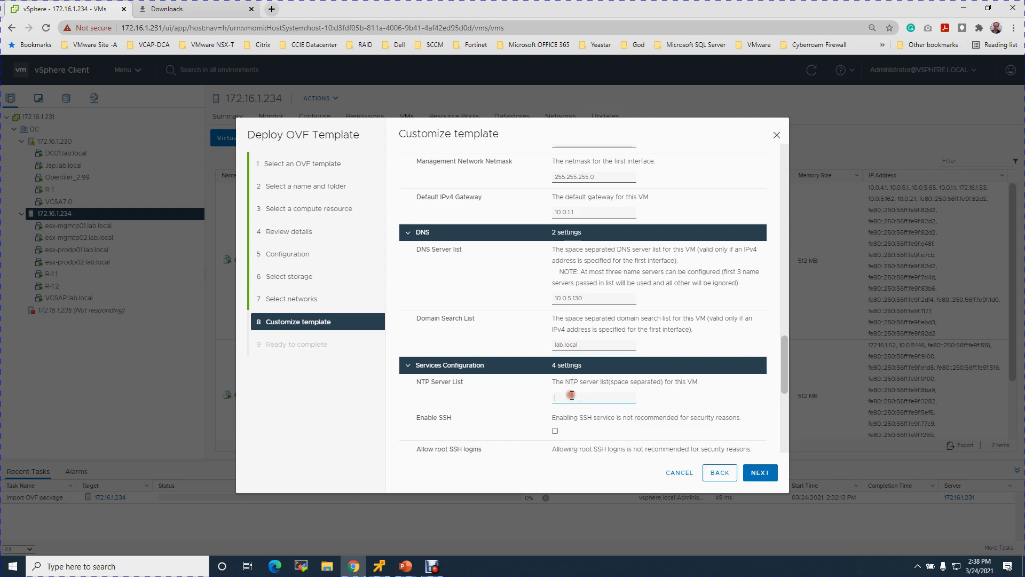
pyautogui.click(509, 4)
pyautogui.click(566, 400)
pyautogui.write('216.23')
pyautogui.write('39.35.8')
# Enable SSH and root SSH logins, leaving the internal properties blank.
pyautogui.moveTo(784, 361); pyautogui.dragTo(785, 385)
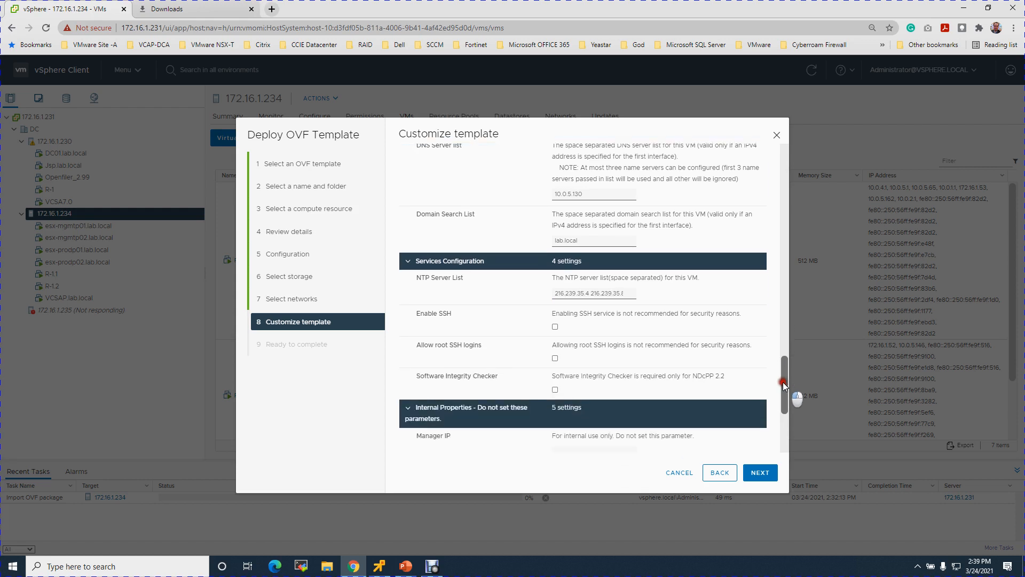
pyautogui.click(555, 326)
pyautogui.click(555, 358)
pyautogui.moveTo(790, 383); pyautogui.dragTo(783, 415)
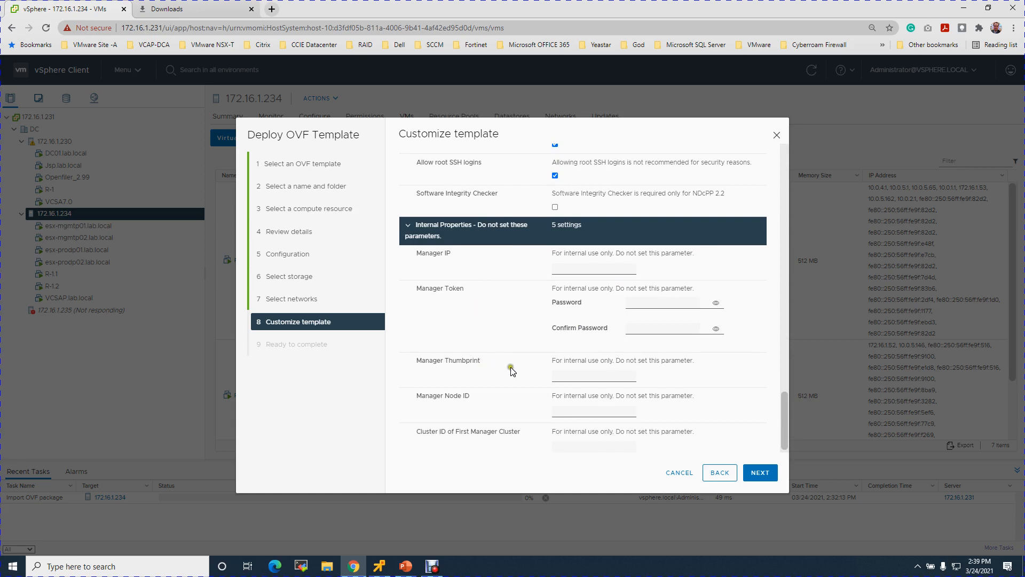
pyautogui.moveTo(787, 431); pyautogui.dragTo(786, 455)
# Review the Ready to complete summary, including the Nested-Trunk network mapping, and finish the deployment.
pyautogui.click(760, 472)
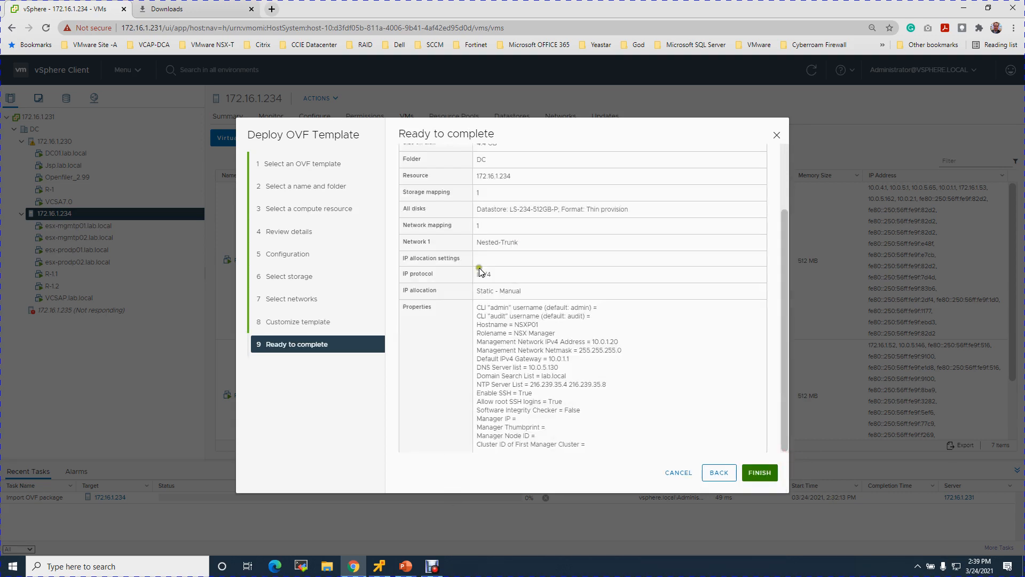
pyautogui.moveTo(783, 265); pyautogui.dragTo(779, 175)
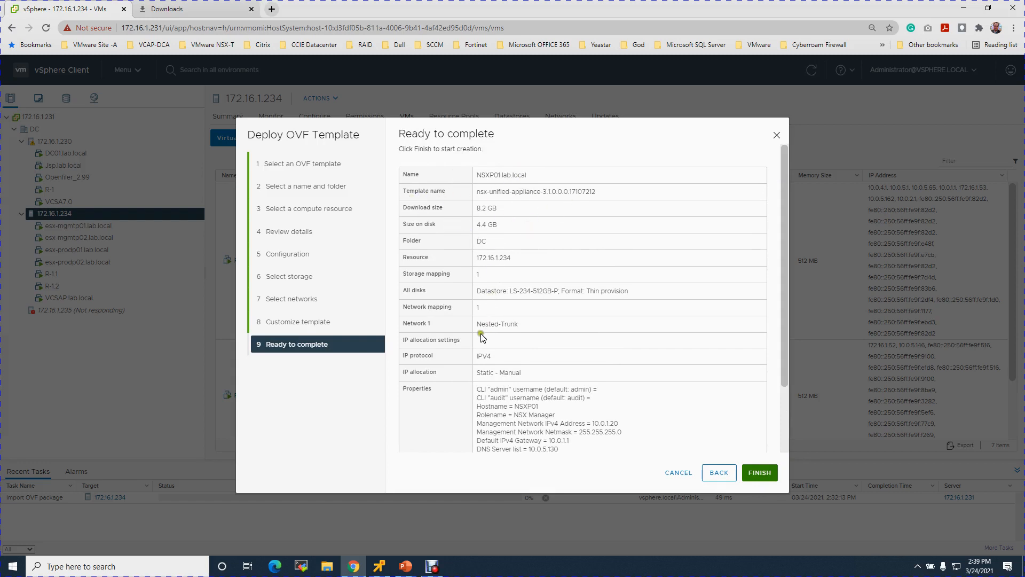
pyautogui.moveTo(519, 324); pyautogui.dragTo(483, 325)
pyautogui.moveTo(782, 353); pyautogui.dragTo(781, 441)
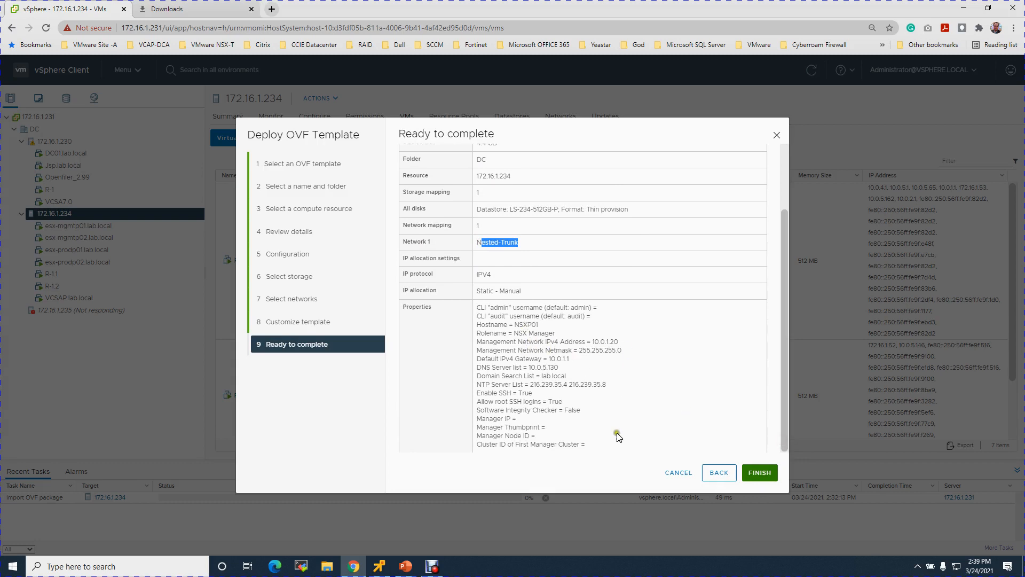
pyautogui.click(760, 473)
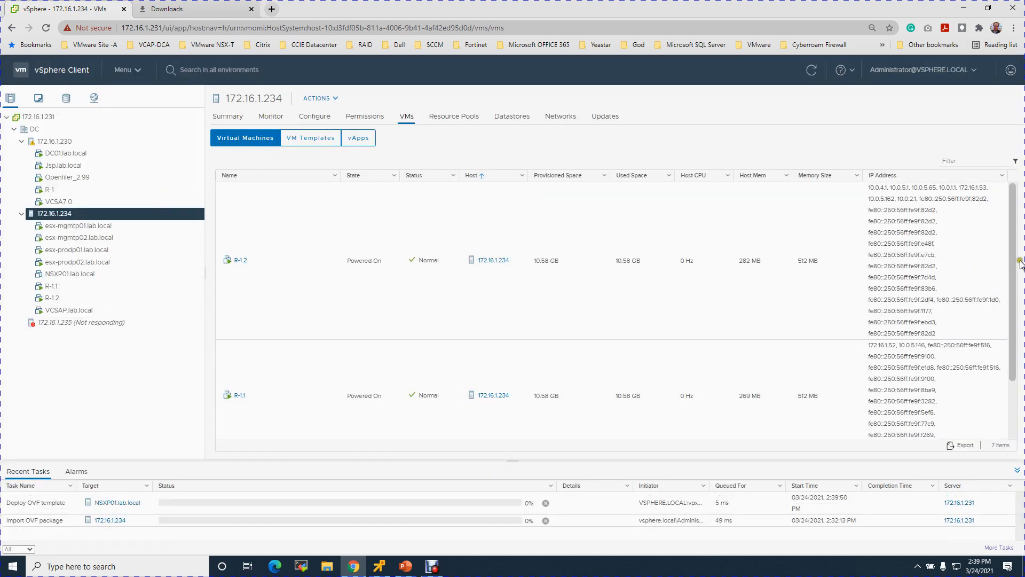
# Confirm NSXP01.lab.local is listed under the host, then bring the Debut recorder forward.
pyautogui.scroll(-1, 999, 387)
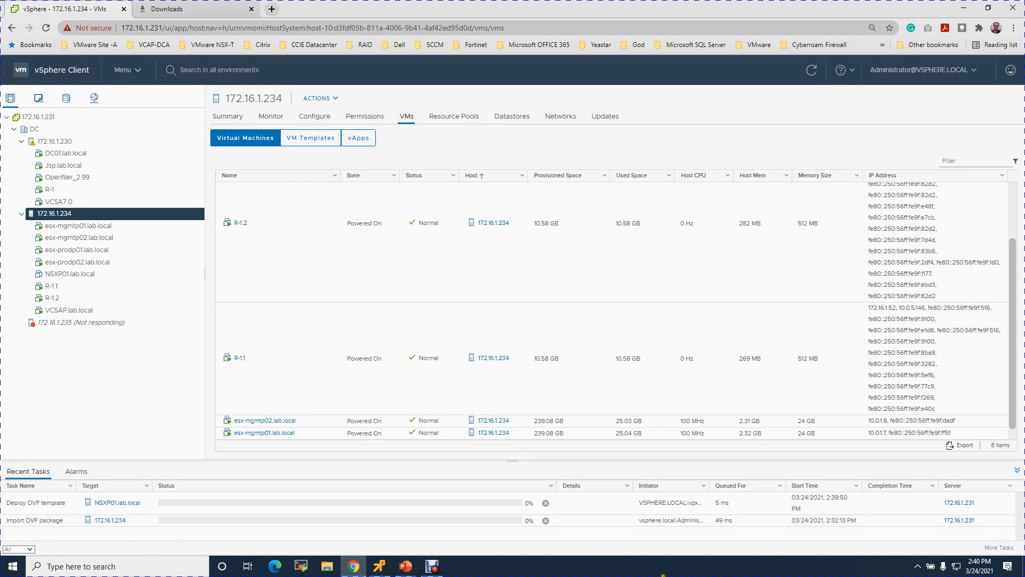
pyautogui.click(431, 567)
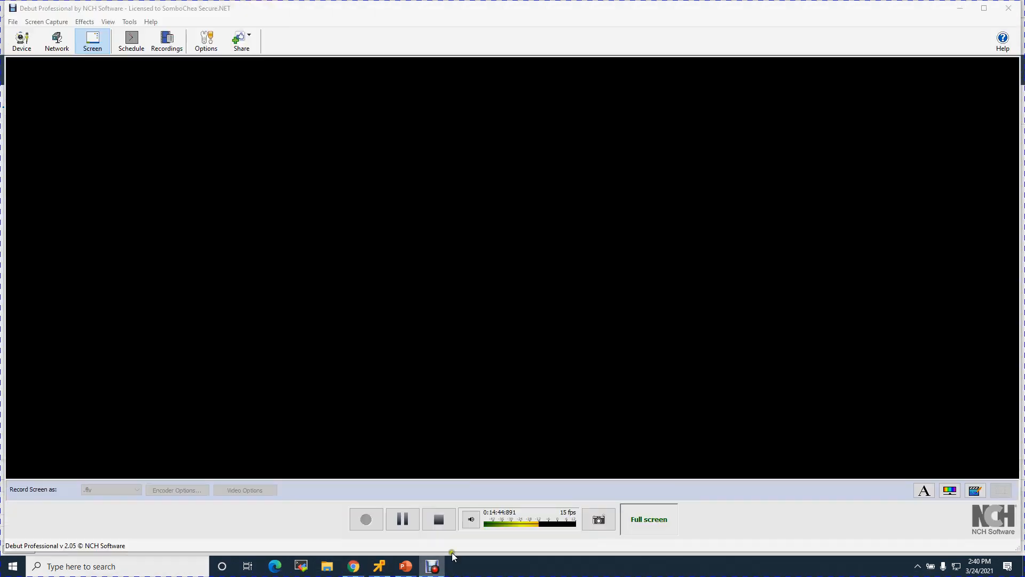